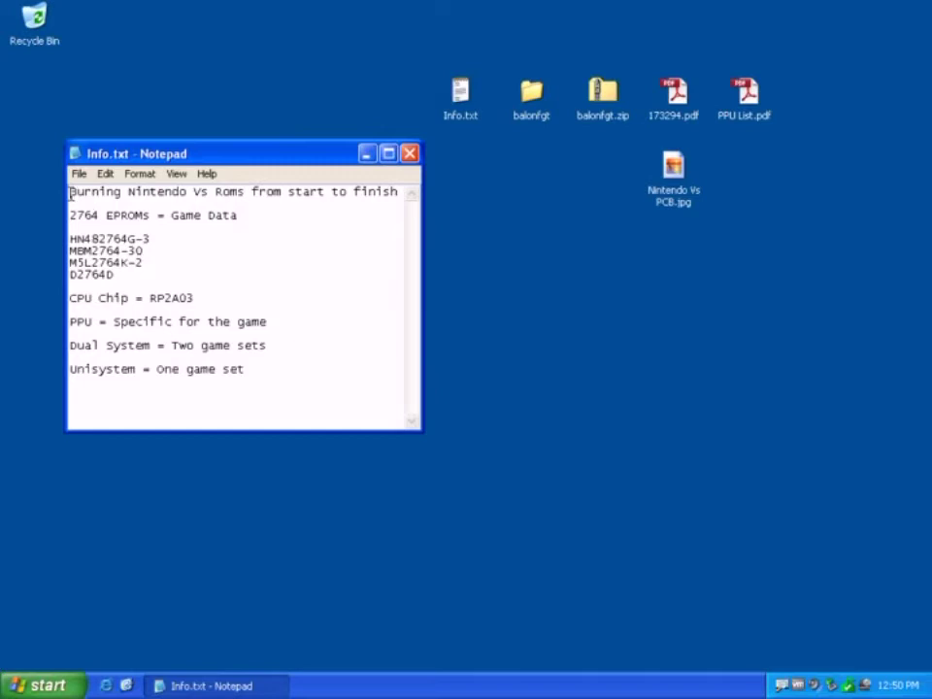
Highlight the title, 2764 EPROMs, CPU chip and PPU lines in turn in the Info.txt notes
drag(70, 192, 395, 190)
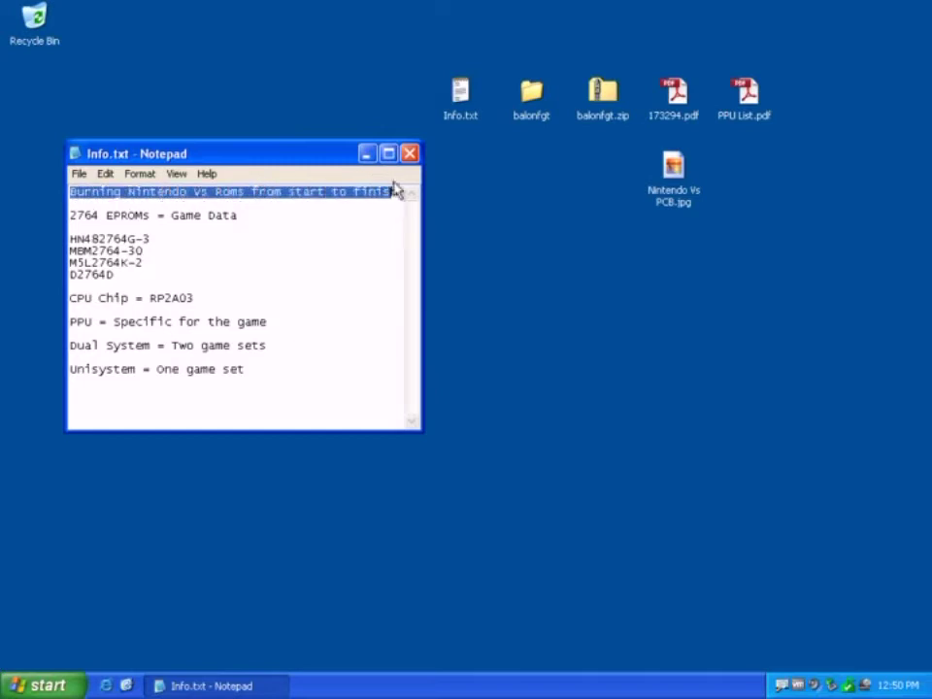
click(378, 249)
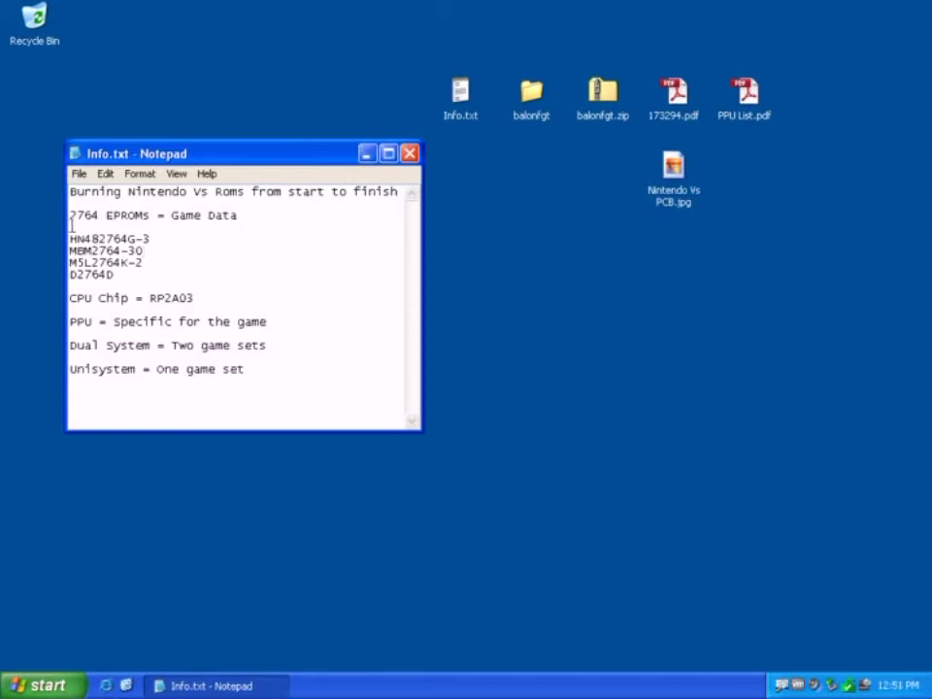
drag(70, 215, 195, 222)
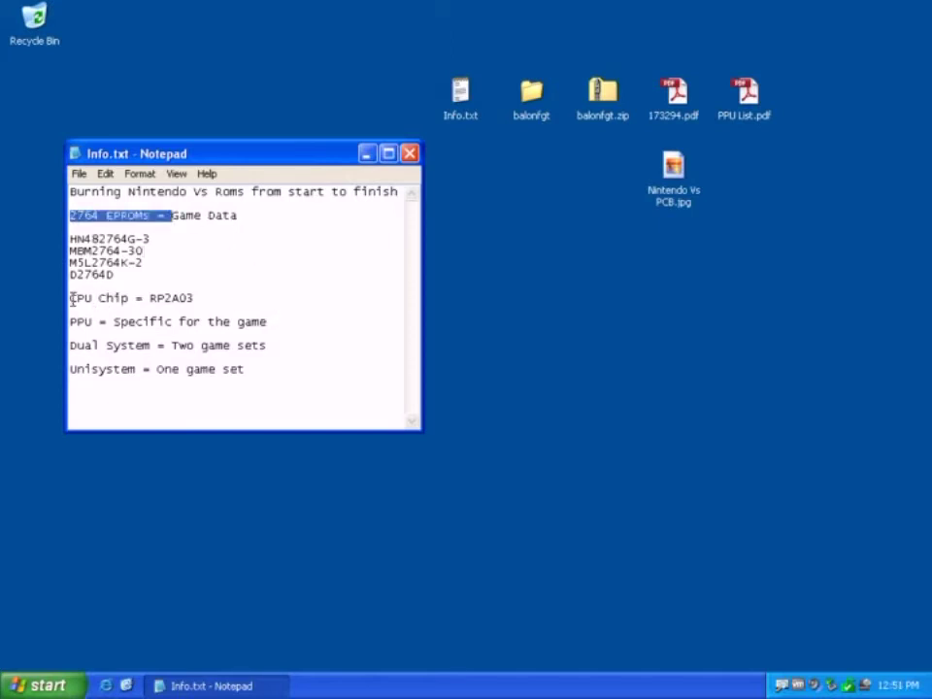
drag(72, 299, 208, 299)
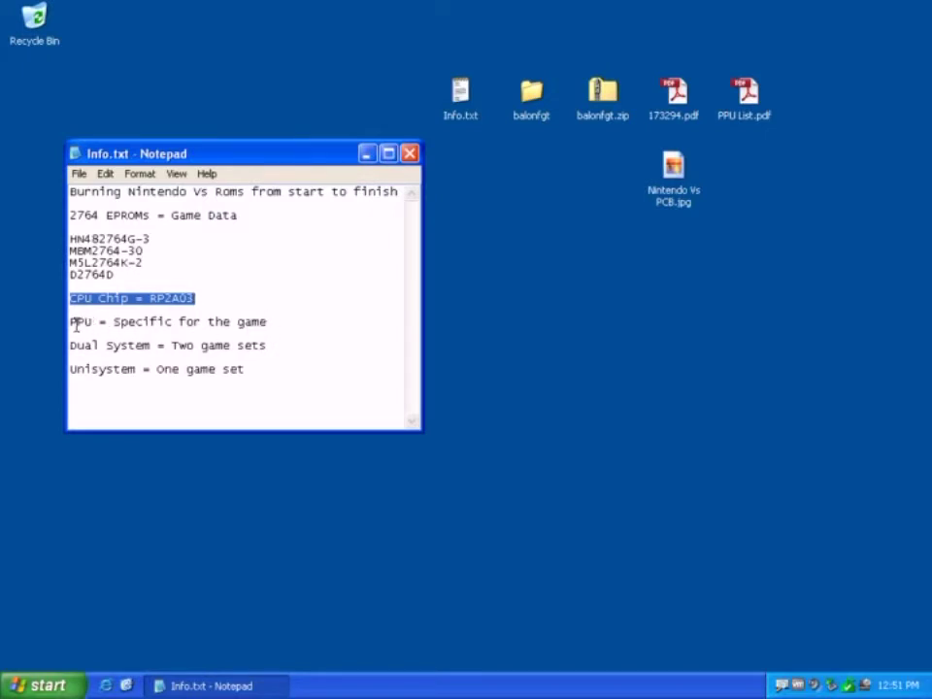
drag(76, 322, 279, 322)
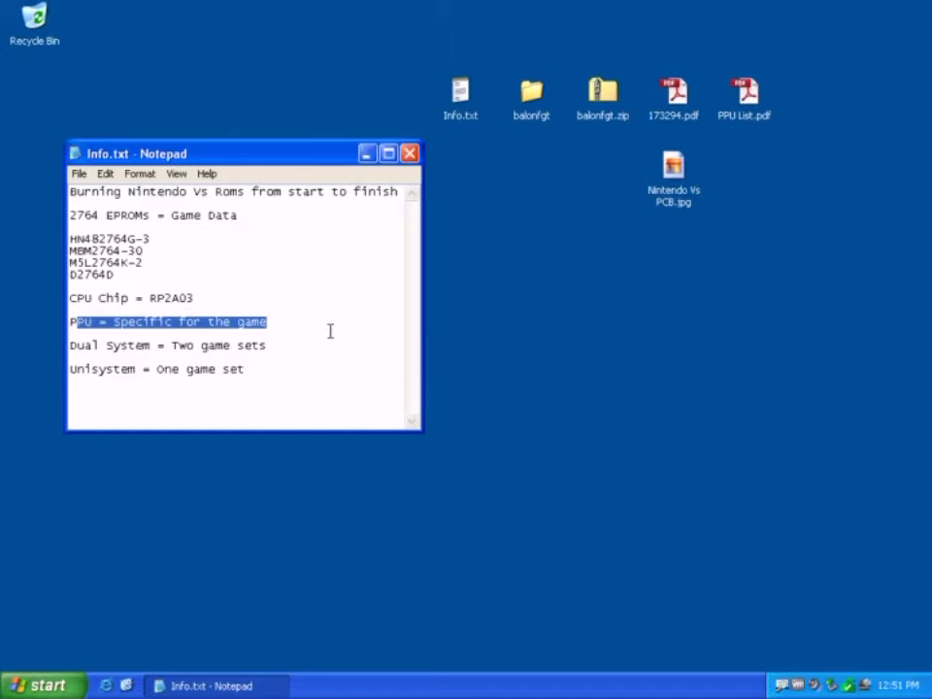
Highlight the Unisystem line, the Dual System line and its "Two game sets" text, repositioning the notes window
drag(214, 152, 214, 130)
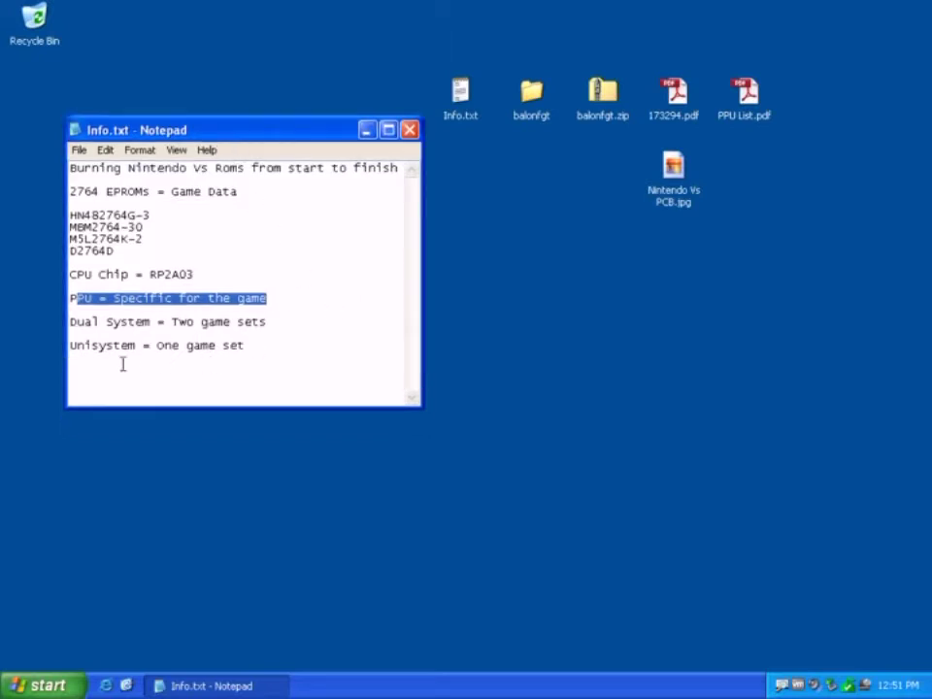
mouse_move(72, 345)
mouse_down()
mouse_move(132, 347)
mouse_move(77, 346)
mouse_up()
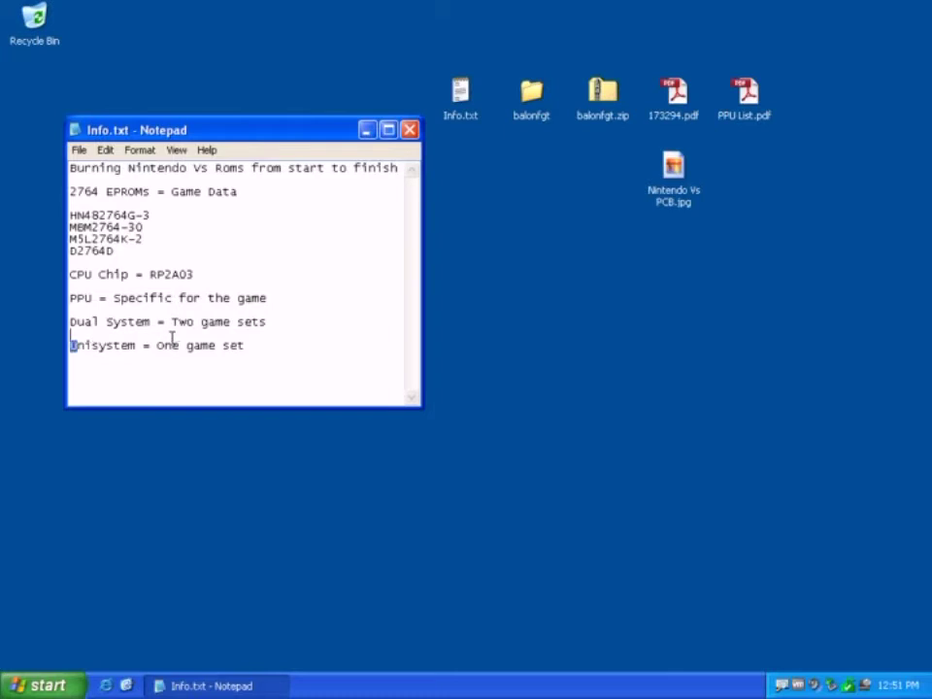
drag(171, 337, 291, 385)
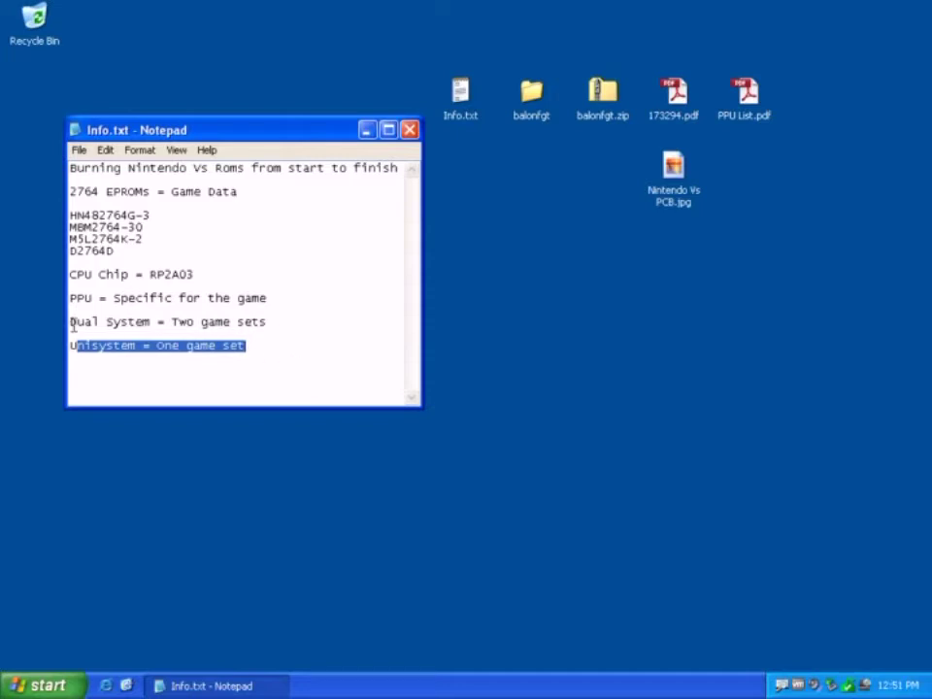
drag(71, 322, 286, 320)
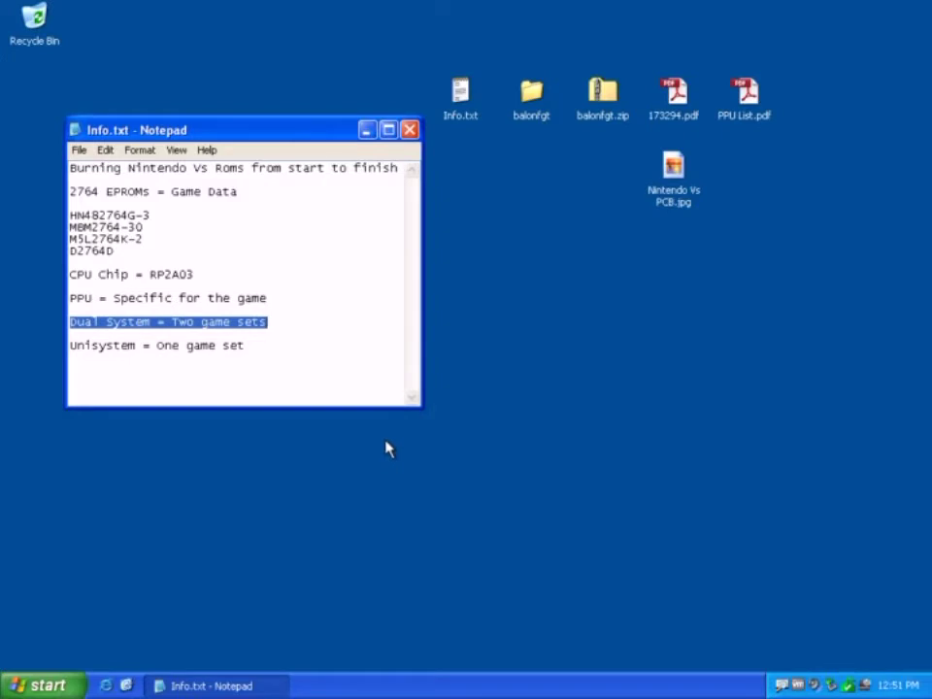
click(171, 321)
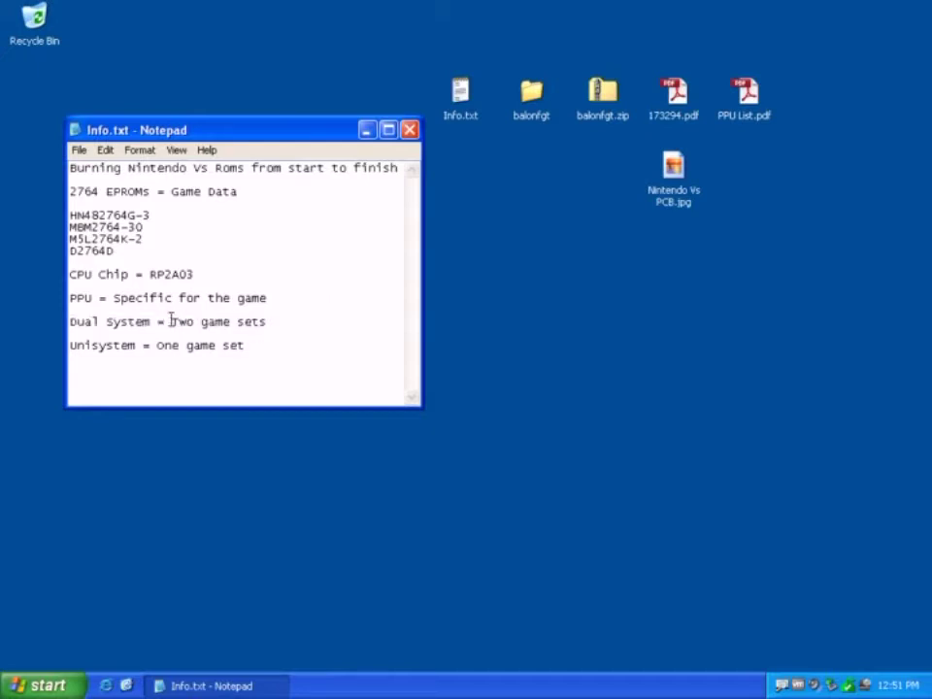
drag(171, 322, 269, 322)
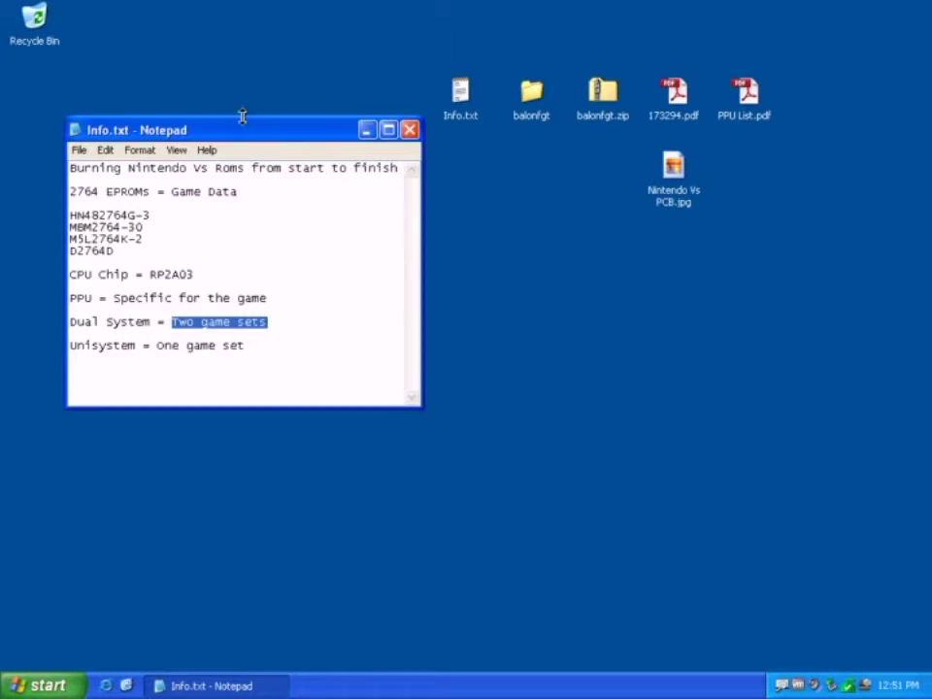
drag(229, 133, 204, 124)
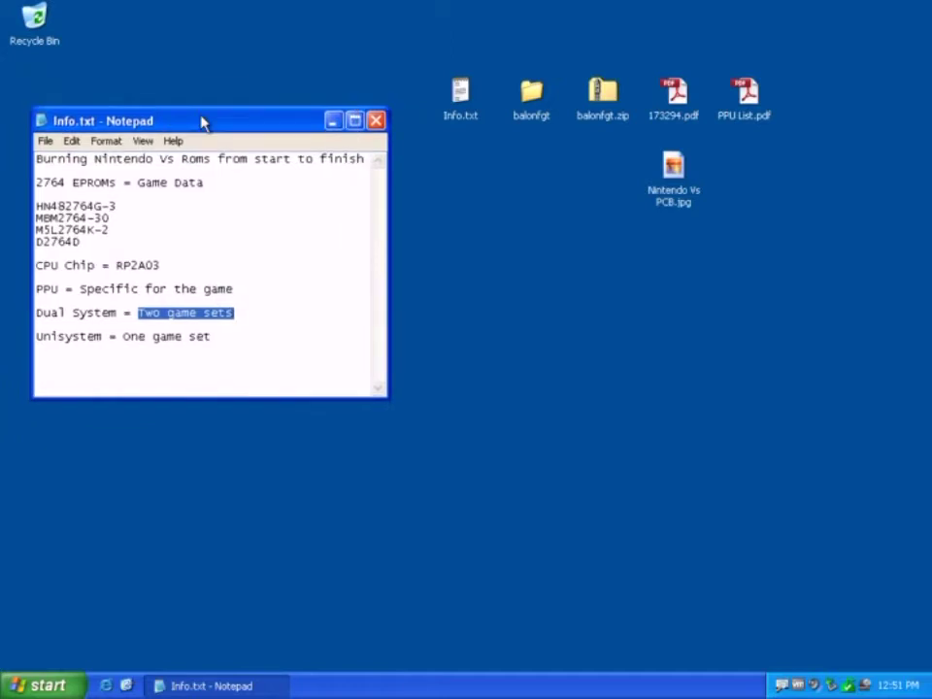
Open PPU List.pdf, find the RP2C04-0003 games on page 8 and highlight Vs. Excite Bike and Vs. Balloon Fight
double_click(751, 92)
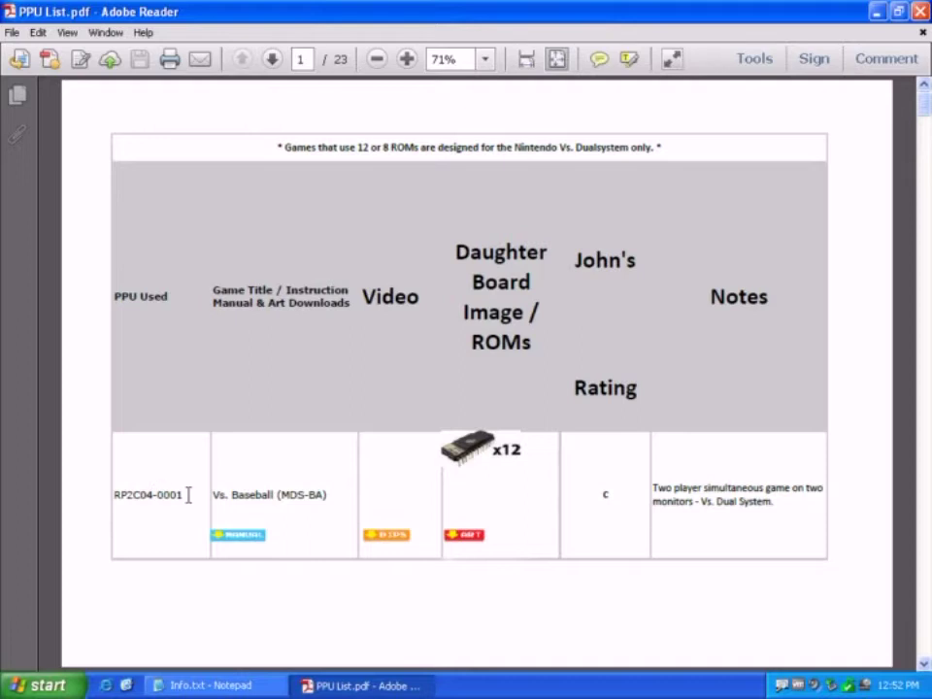
scroll(228, 485, down, 5)
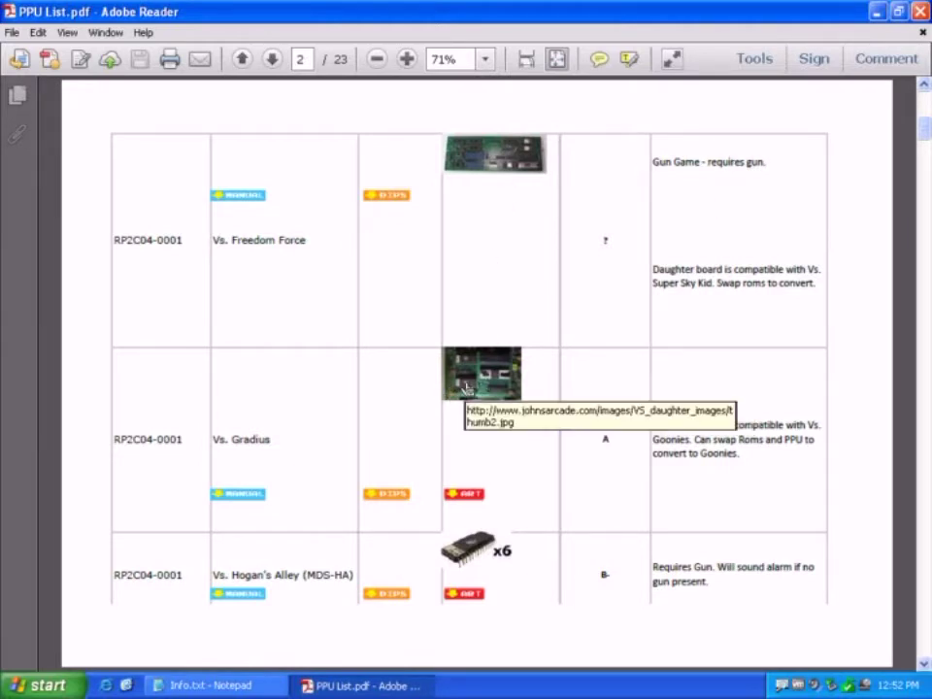
scroll(456, 398, down, 3)
scroll(321, 416, down, 3)
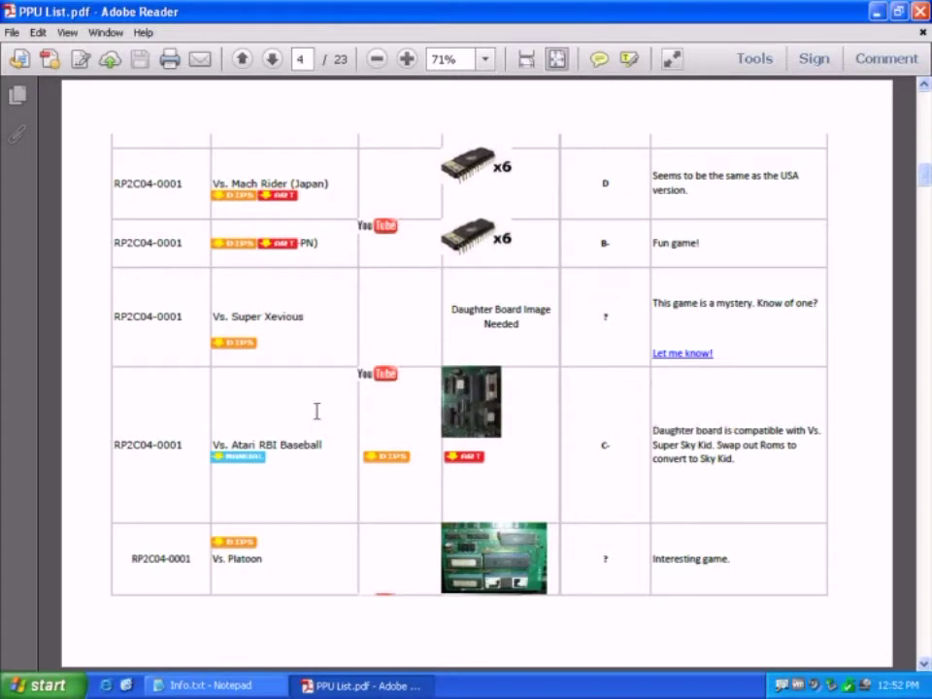
scroll(316, 411, down, 3)
scroll(230, 310, down, 3)
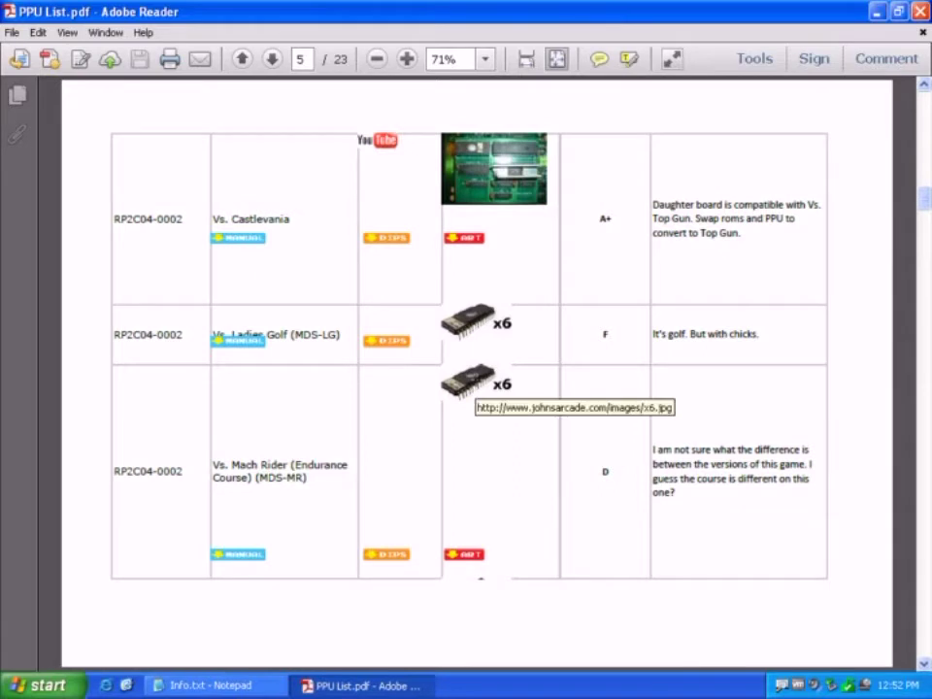
scroll(474, 388, down, 3)
scroll(339, 420, down, 3)
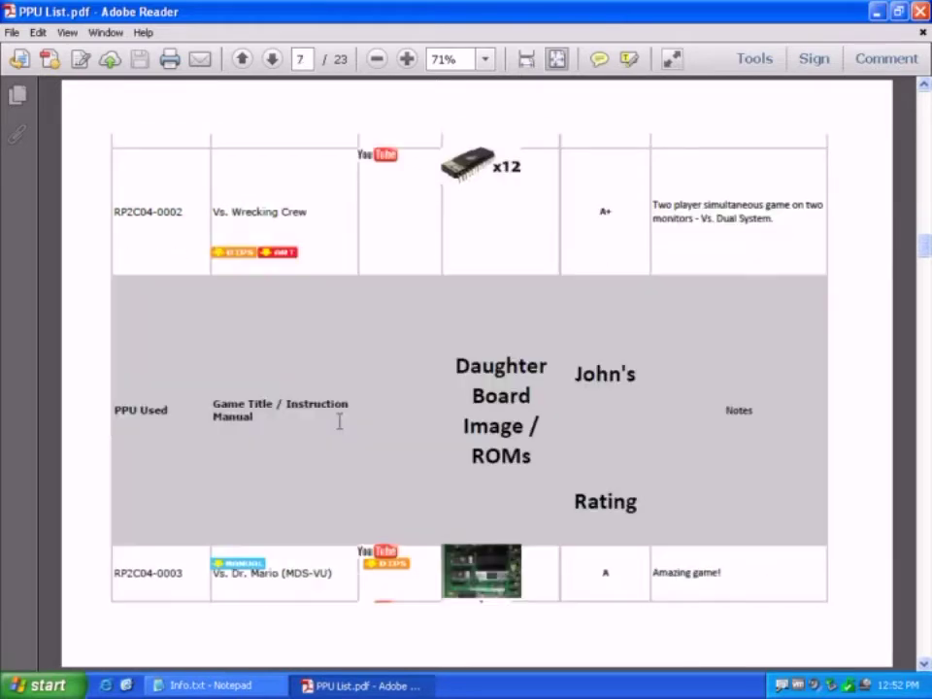
scroll(377, 413, down, 3)
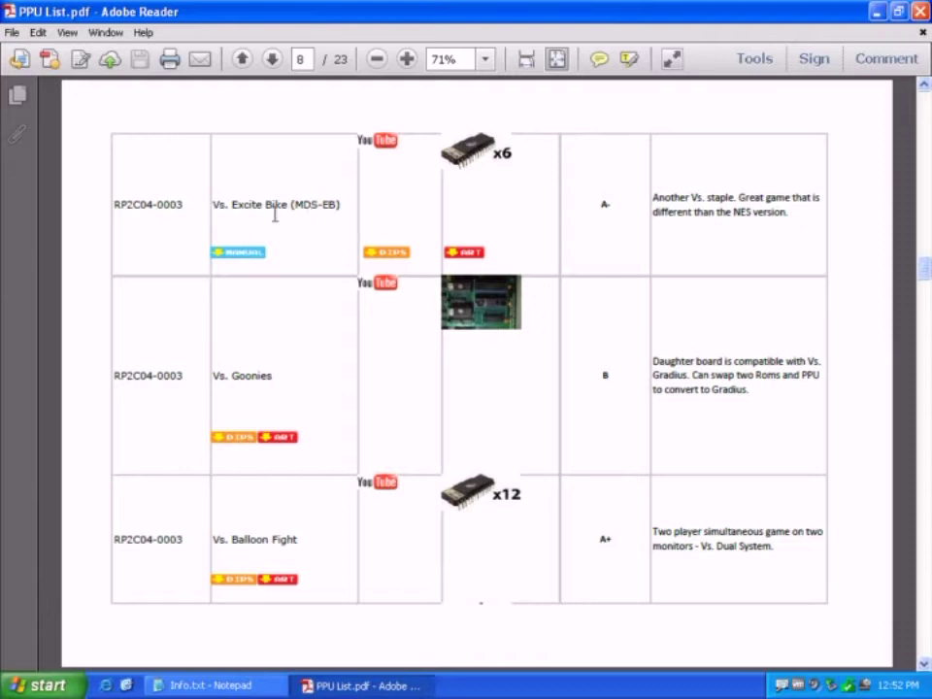
drag(213, 205, 290, 206)
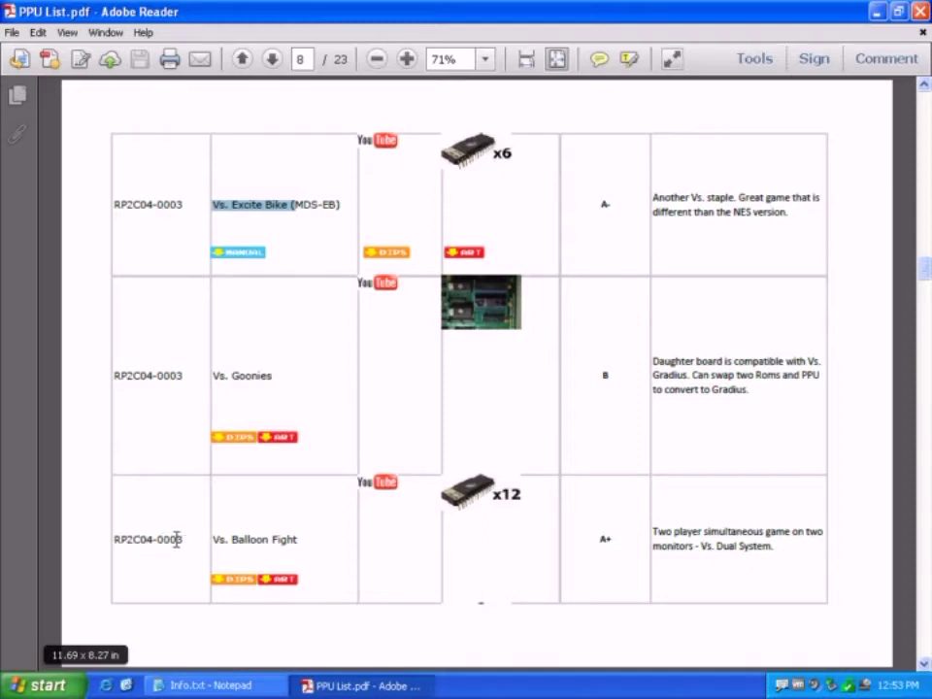
drag(215, 540, 323, 557)
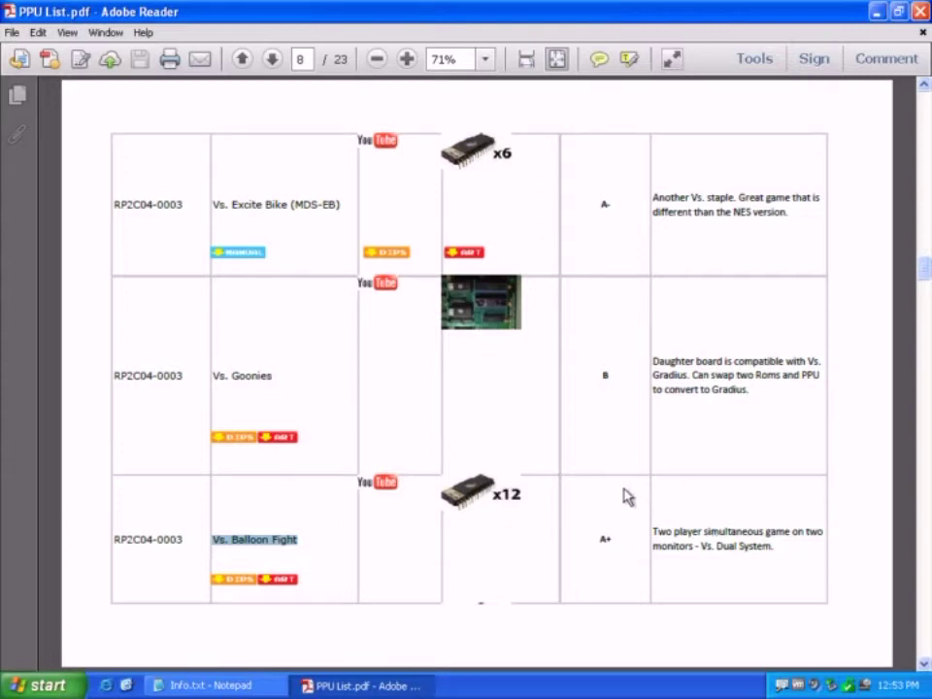
Examine the remaining PPU and game entries through the last page of the list and close the PDF
scroll(586, 499, down, 10)
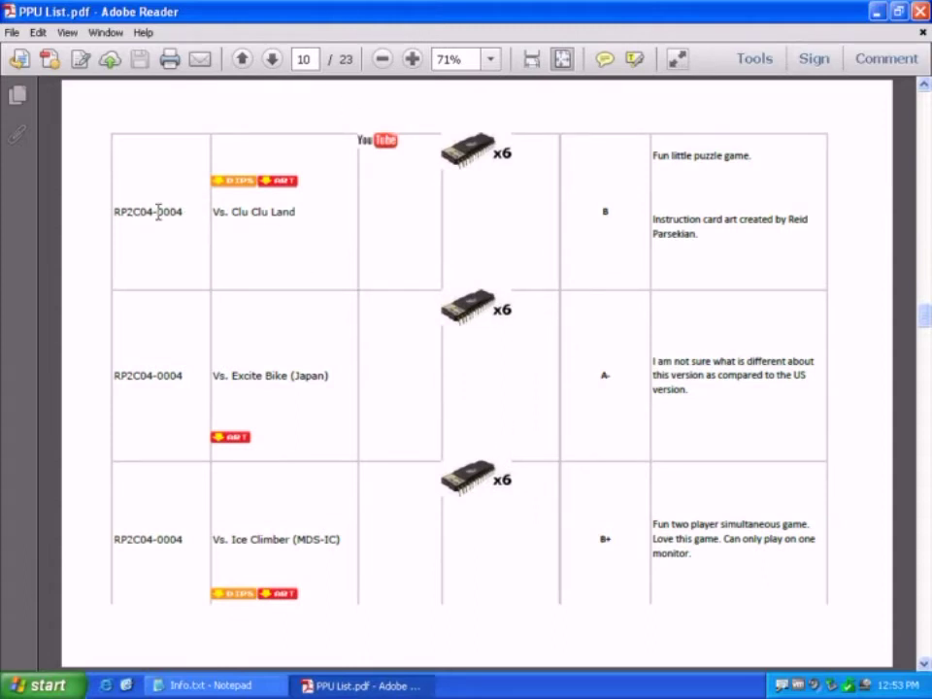
scroll(272, 514, down, 10)
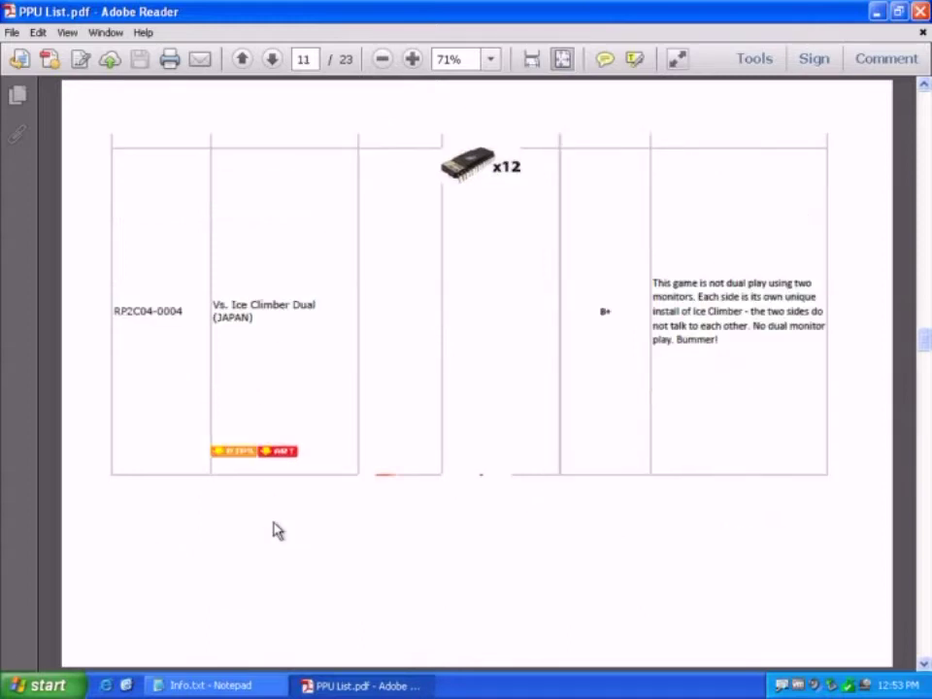
scroll(291, 486, down, 8)
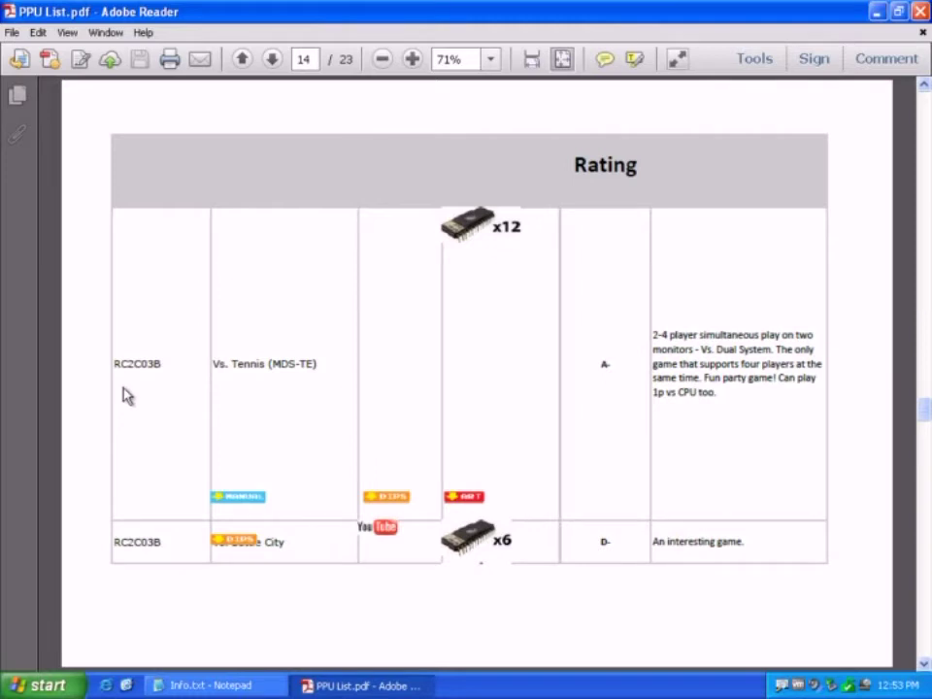
scroll(291, 373, down, 4)
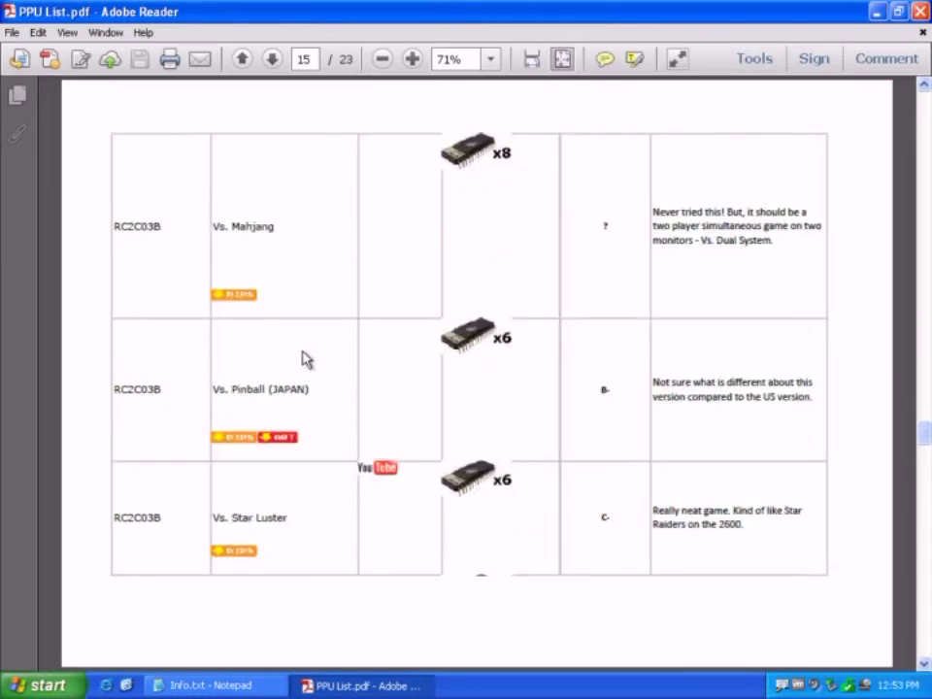
scroll(304, 359, down, 5)
scroll(299, 359, down, 3)
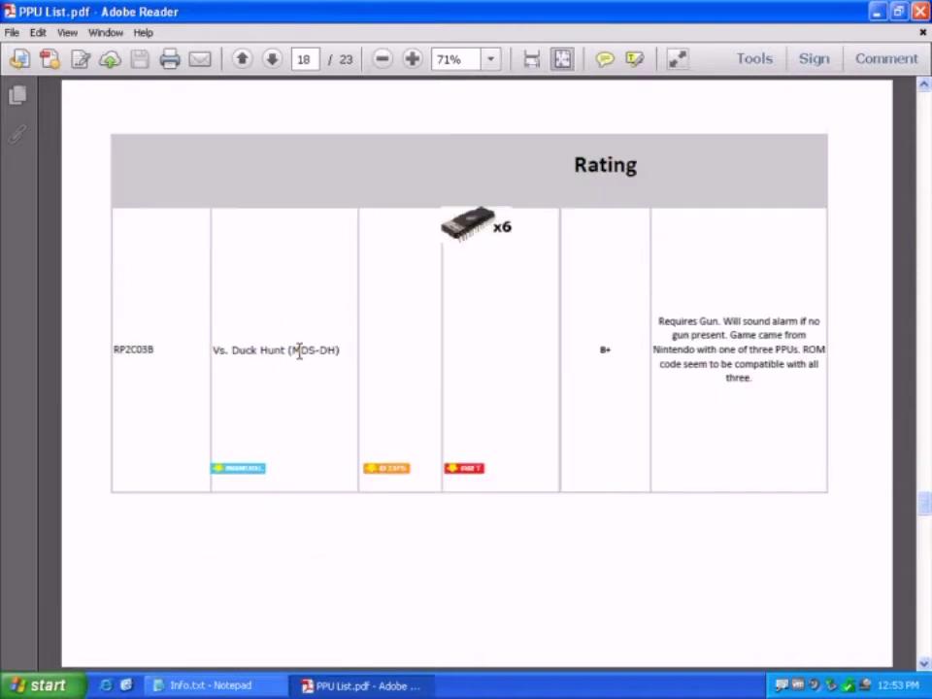
scroll(137, 364, down, 5)
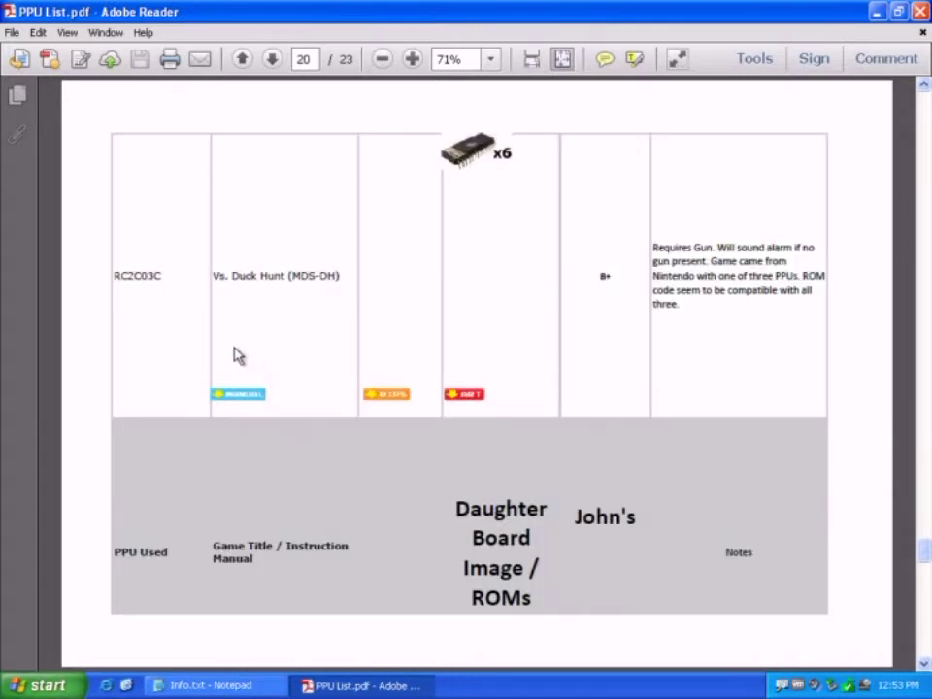
drag(163, 276, 353, 329)
scroll(351, 328, down, 5)
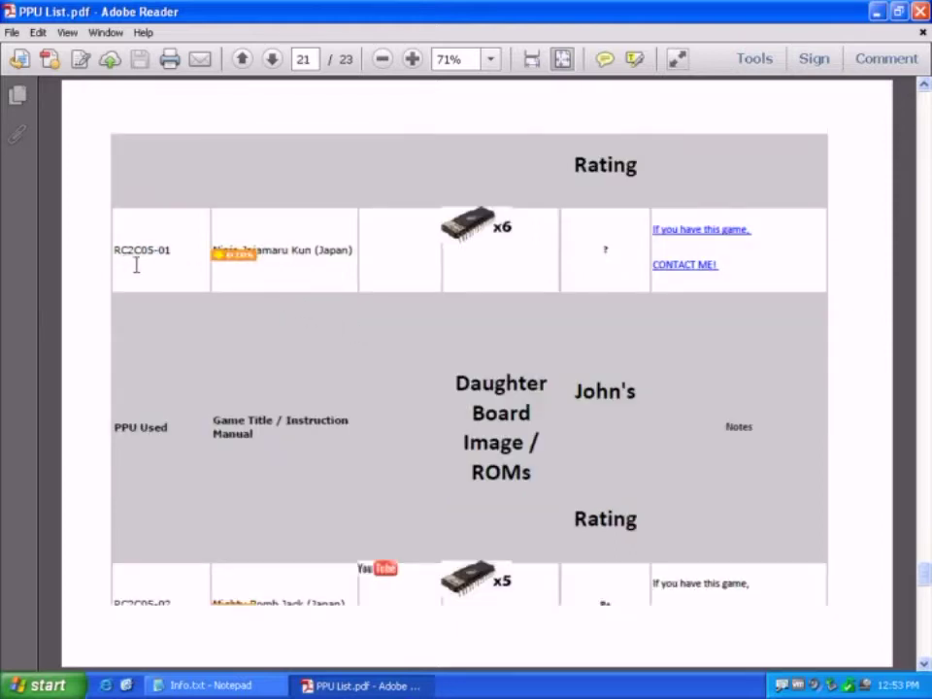
scroll(320, 295, down, 3)
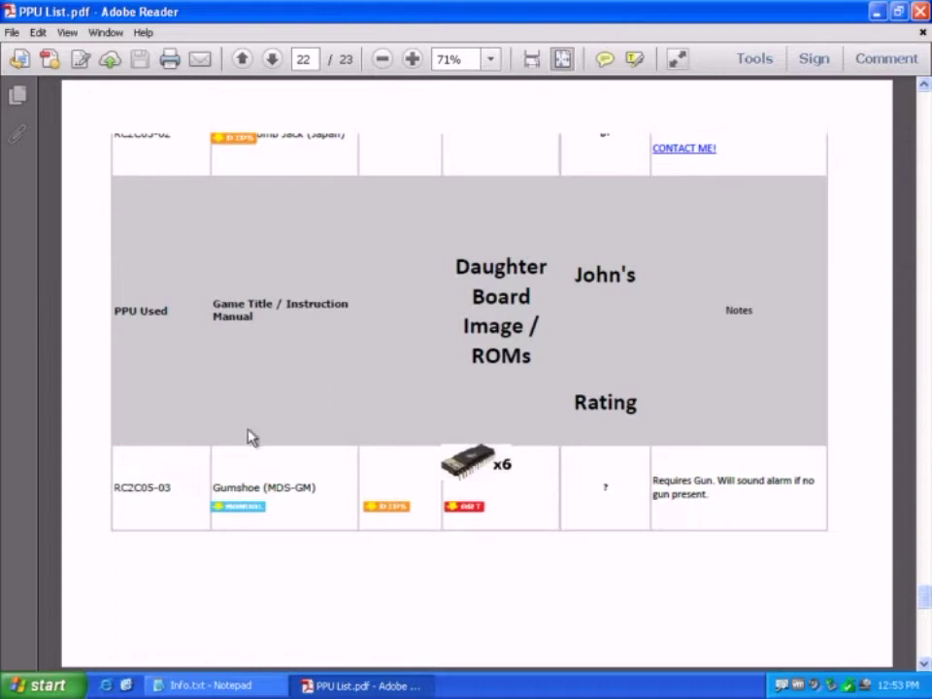
scroll(195, 485, down, 3)
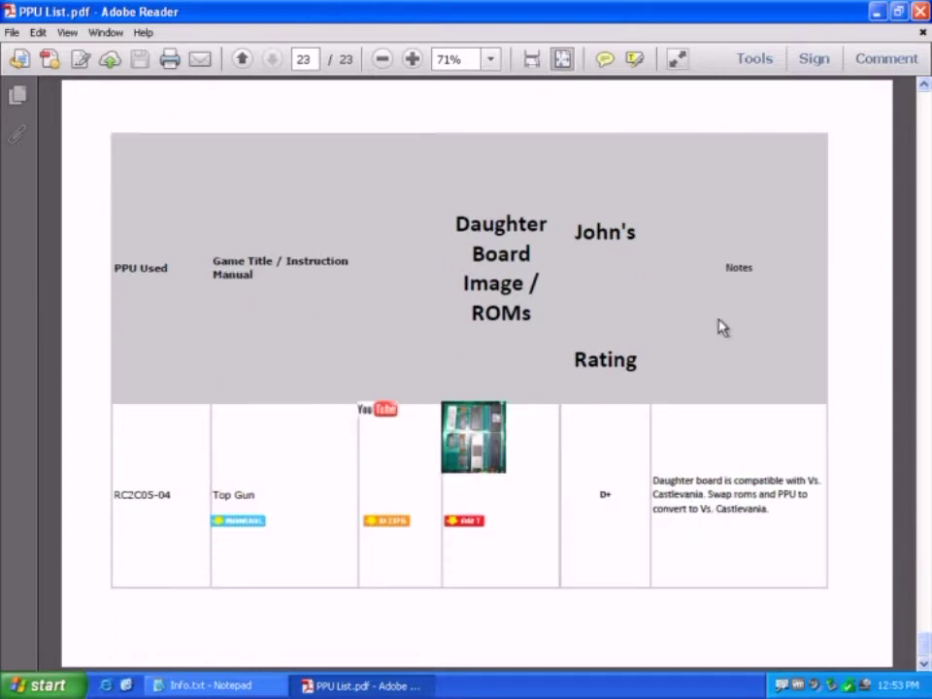
click(919, 10)
Open Nintendo Vs PCB.jpg and annotate it in red with arrows to the large processor chips and an outline around the upper ROM bank
click(706, 445)
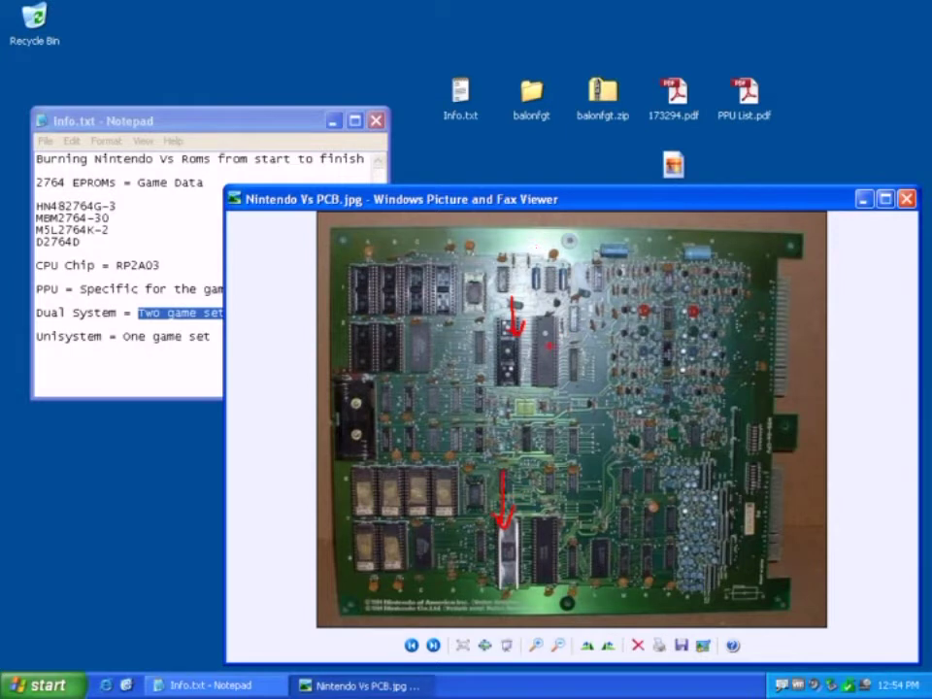
drag(549, 269, 547, 318)
drag(545, 473, 543, 509)
drag(361, 278, 362, 291)
mouse_move(342, 254)
mouse_down()
mouse_move(473, 258)
mouse_move(447, 379)
mouse_move(369, 382)
mouse_move(344, 347)
mouse_move(342, 256)
mouse_up()
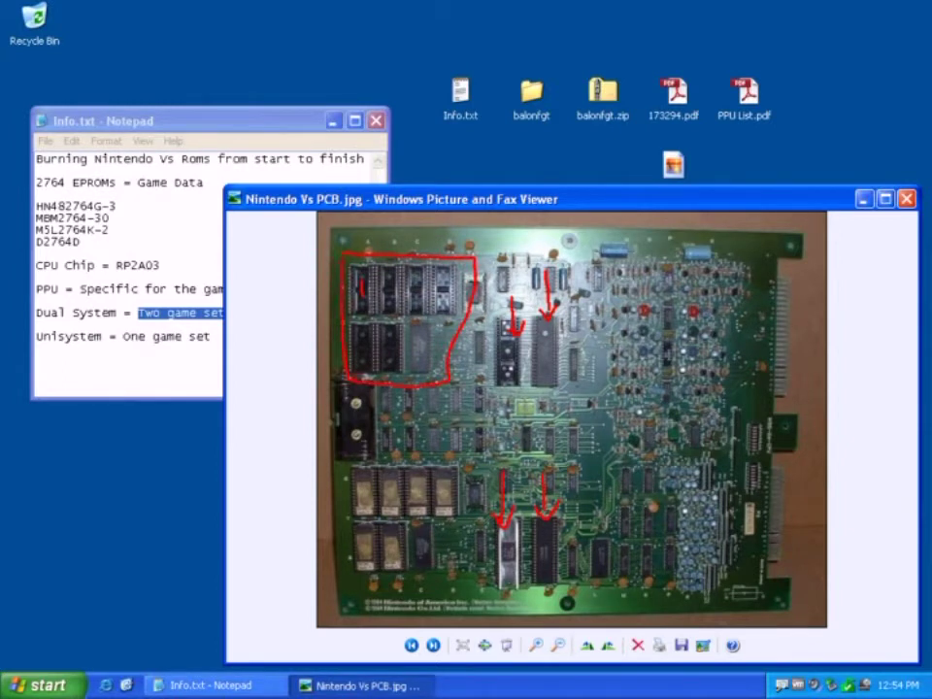
Outline the six labelled ROM chips of the lower bank in red on the board photo and clear all annotations
click(508, 347)
click(543, 334)
mouse_move(351, 465)
mouse_down()
mouse_move(351, 575)
mouse_move(392, 586)
mouse_move(414, 539)
mouse_move(404, 520)
mouse_up()
mouse_move(479, 516)
mouse_down()
mouse_move(475, 467)
mouse_move(352, 465)
mouse_up()
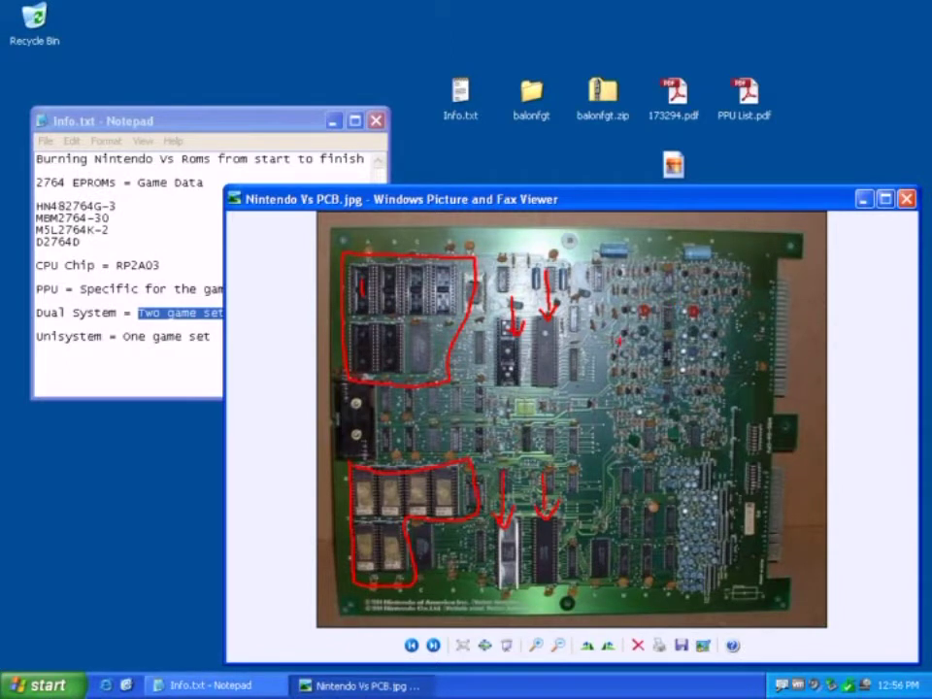
key(Escape)
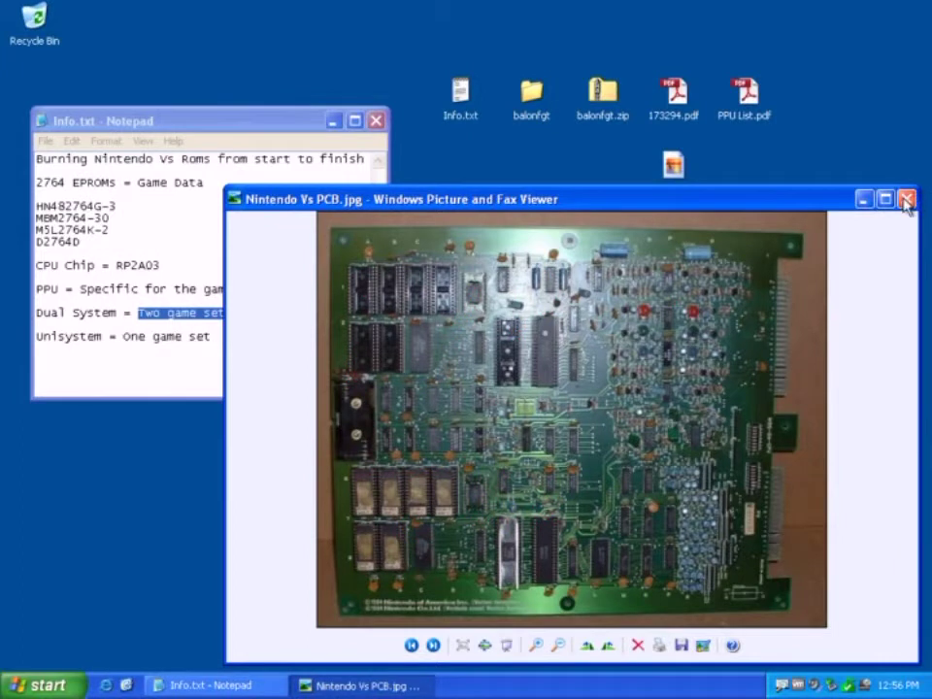
Open the balonfgt folder on the desktop to show the extracted ROM files
click(598, 109)
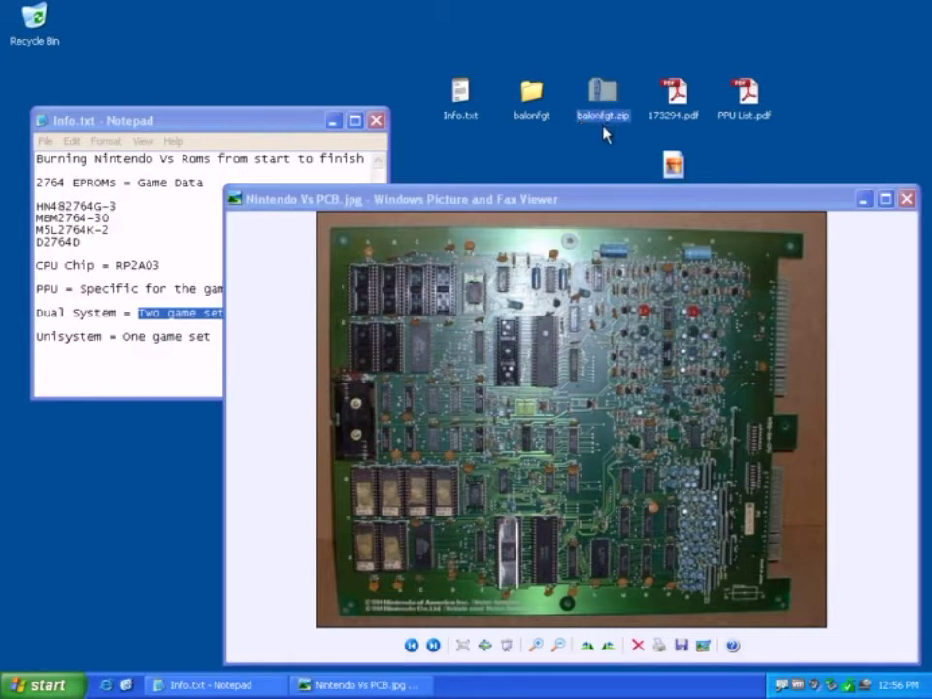
click(531, 97)
double_click(533, 99)
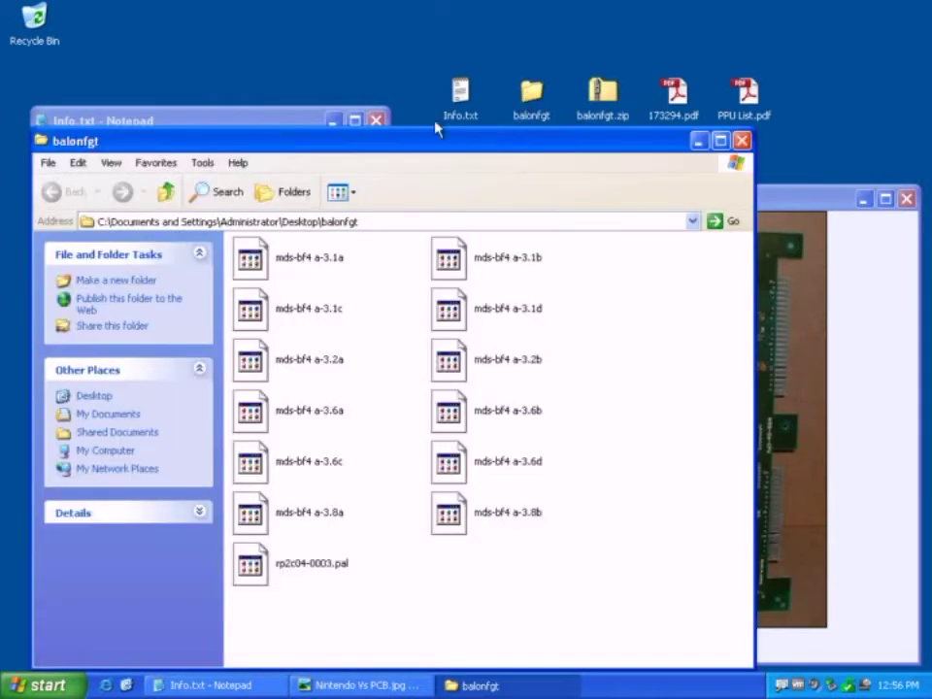
Examine the rp2c04-0003.pal palette file and the mds-bf4 a-3.1a ROM file in the balonfgt folder
drag(306, 148, 286, 70)
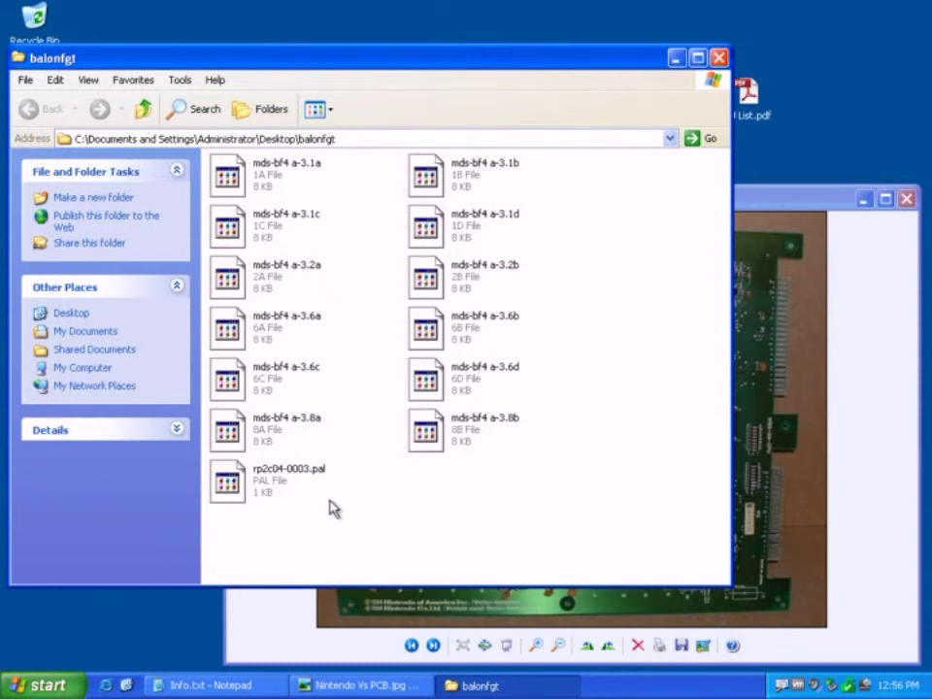
click(274, 485)
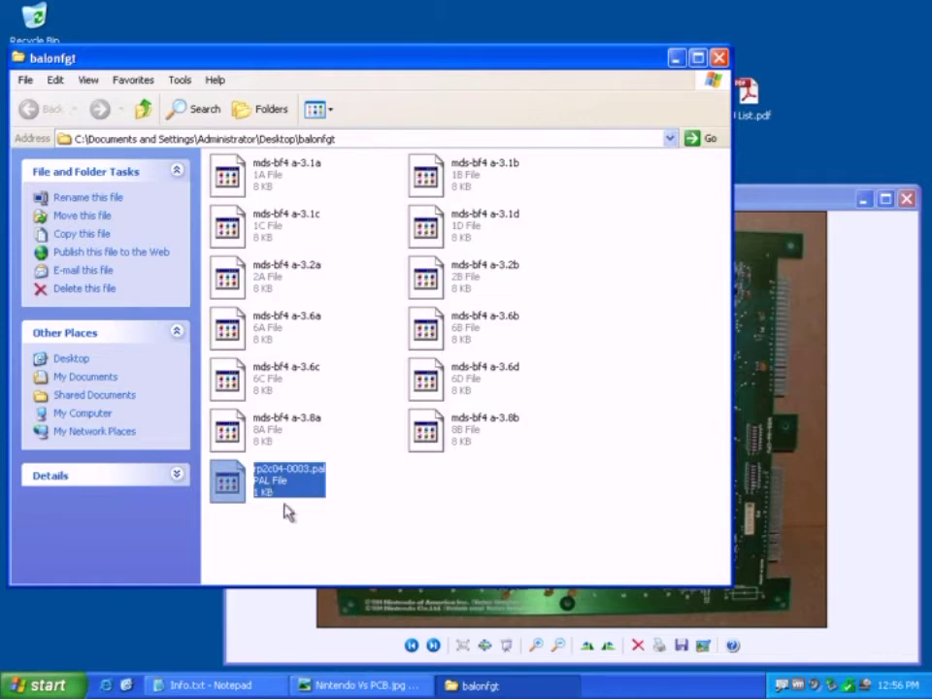
mouse_move(301, 492)
drag(287, 62, 333, 388)
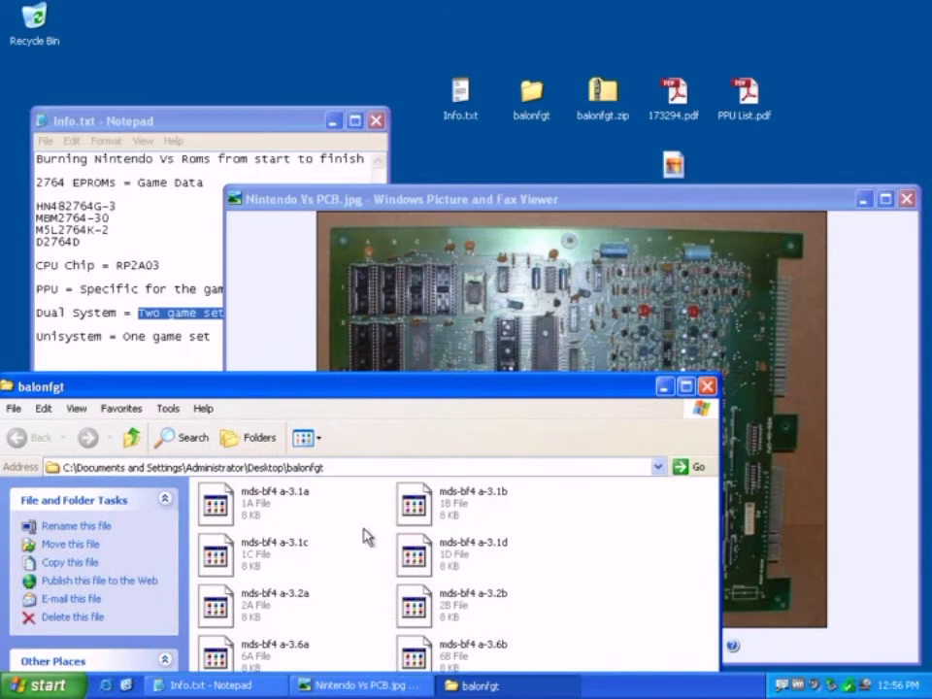
click(276, 500)
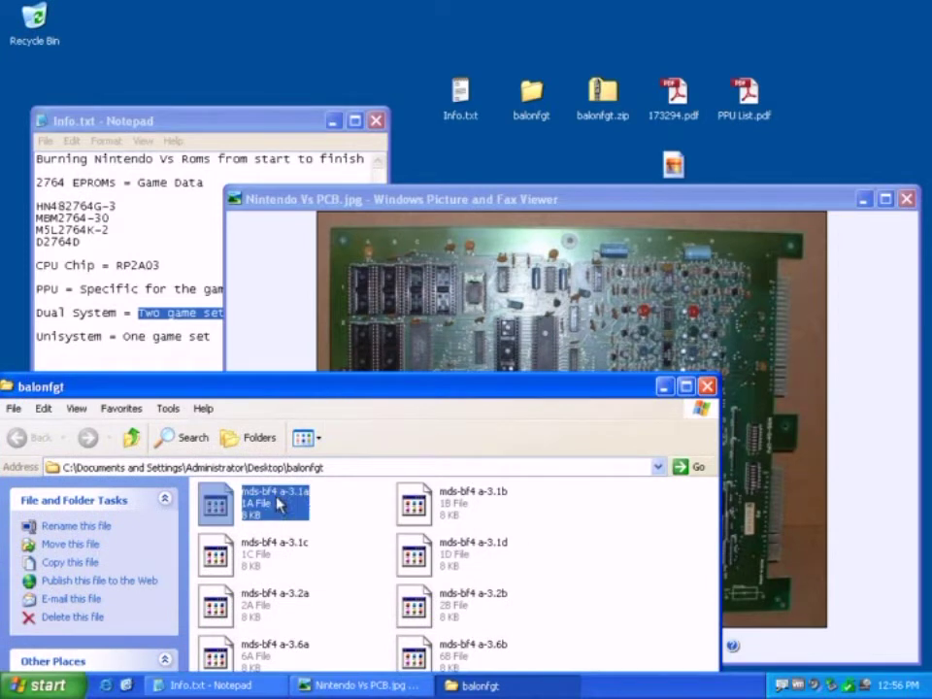
mouse_move(302, 497)
Place the balonfgt folder beside the board photo to match files to chip locations, and close both windows
drag(406, 377, 884, 101)
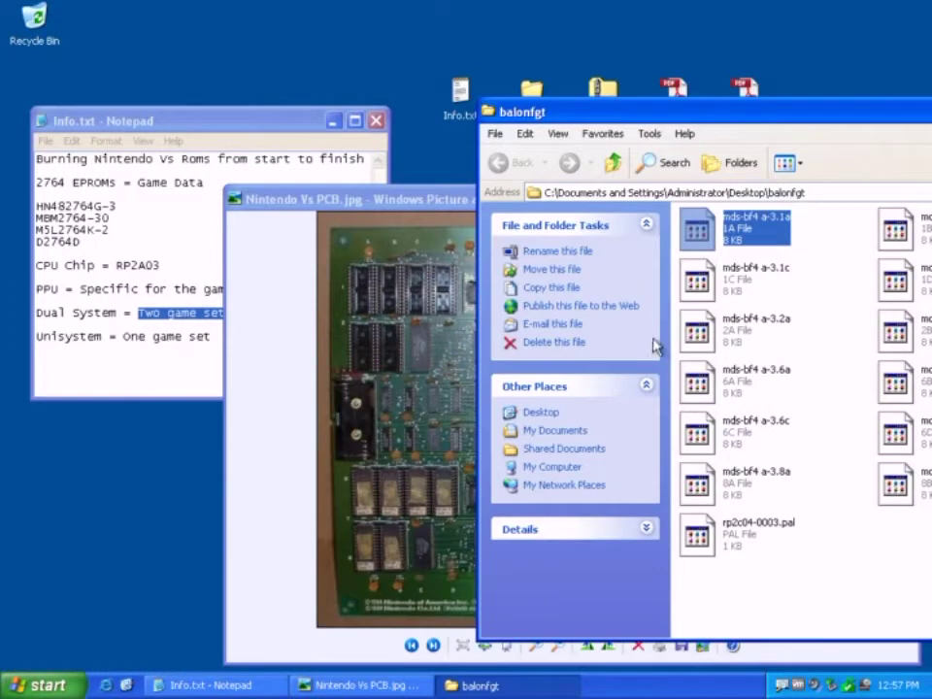
drag(794, 115, 723, 139)
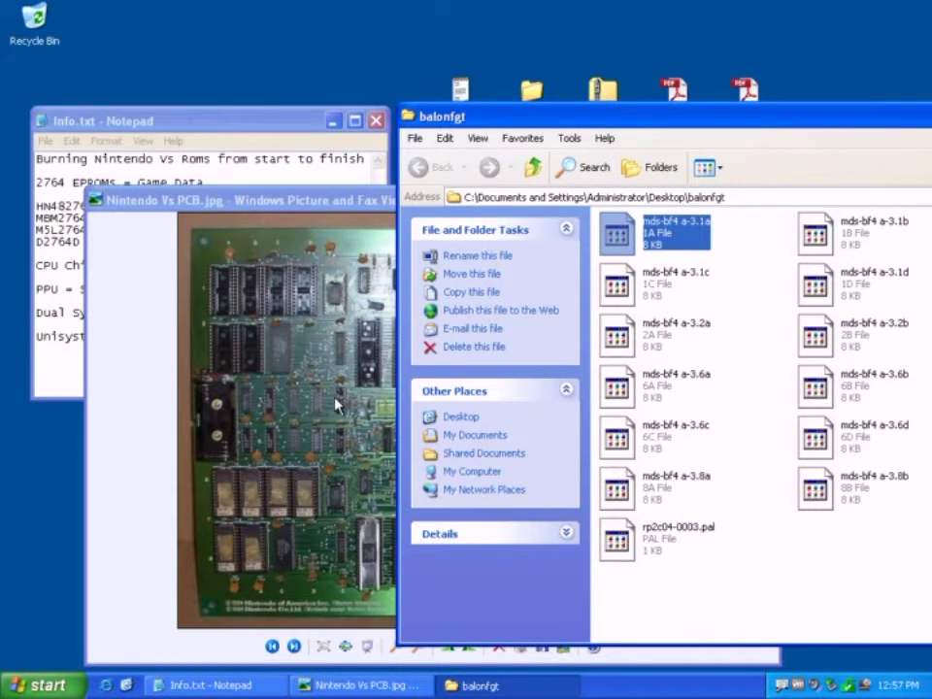
drag(636, 117, 238, 274)
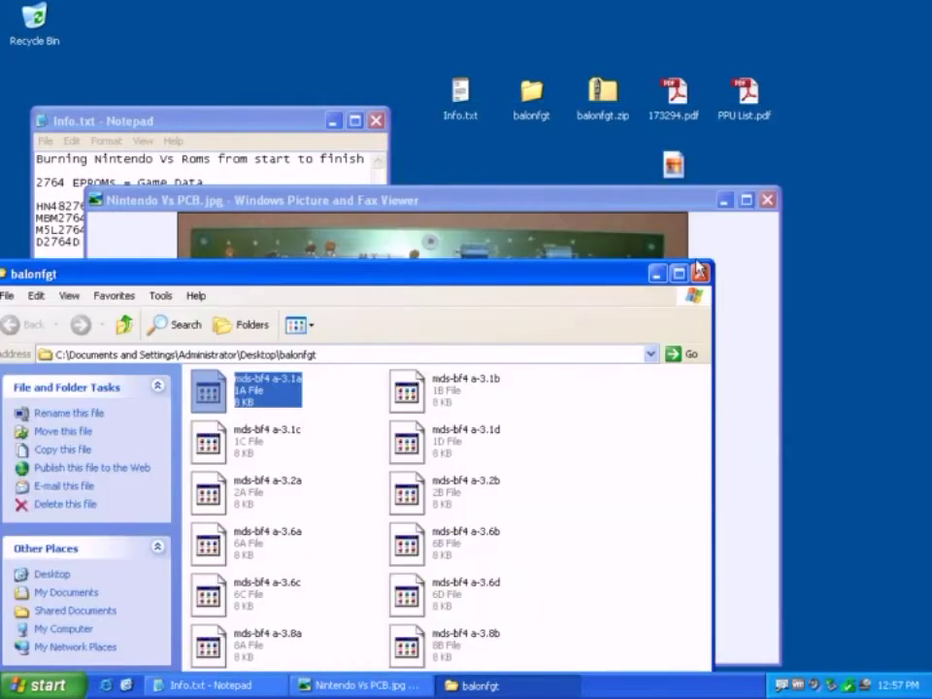
click(699, 272)
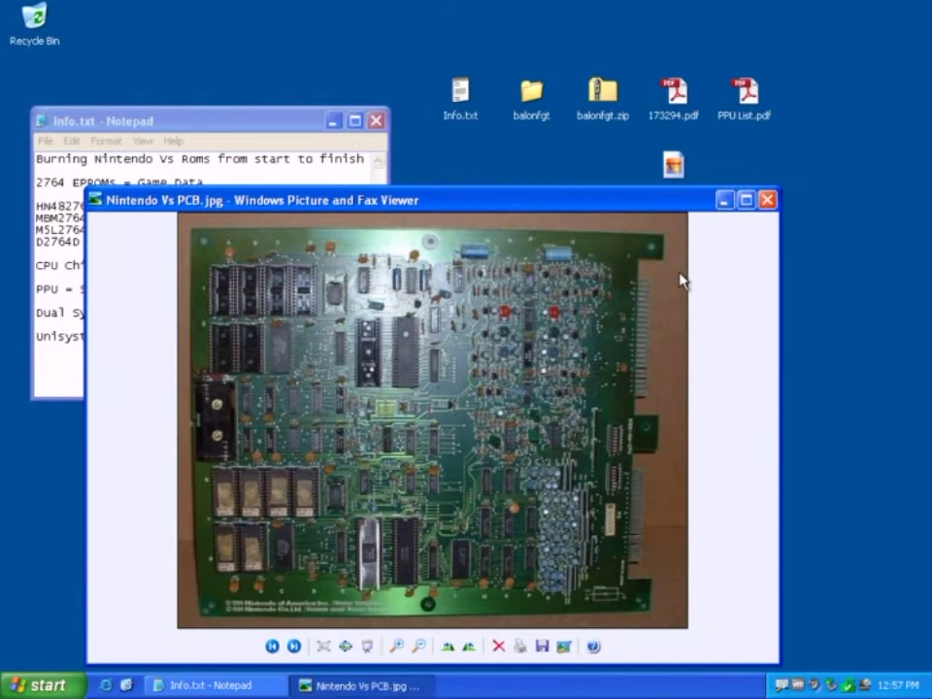
click(767, 200)
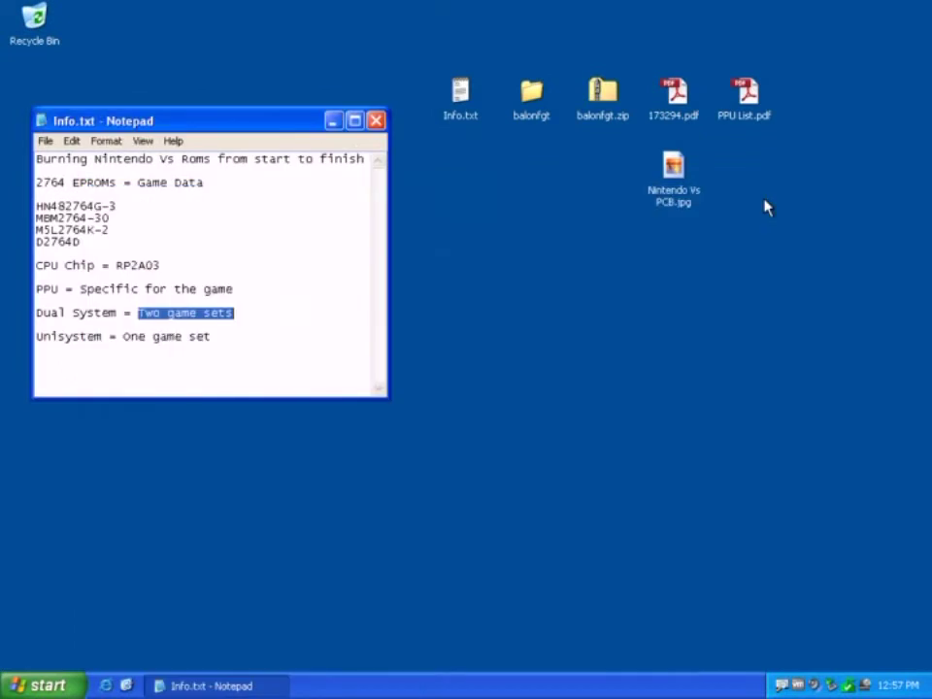
Highlight the EPROM part numbers HN482764G-3, MBM2764-30, M5L2764K-2 and D2764D one after another in Info.txt
click(735, 309)
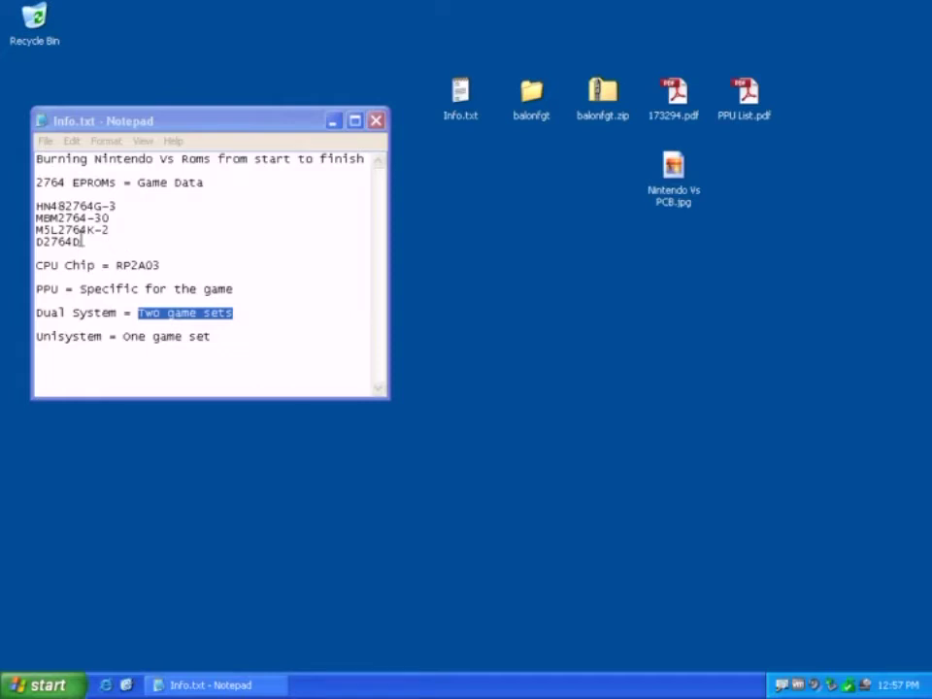
drag(36, 206, 124, 209)
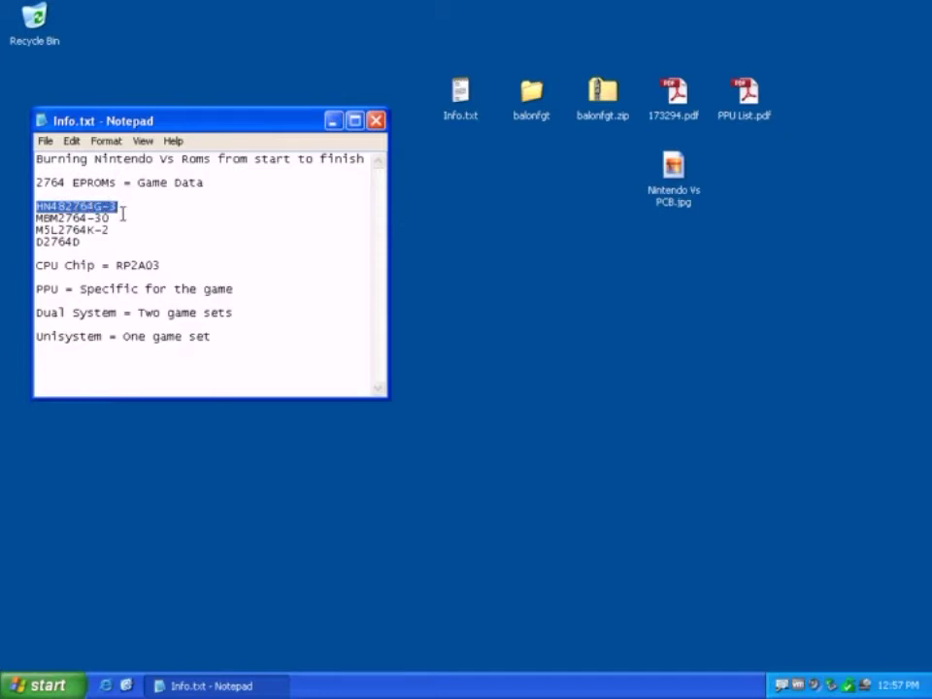
drag(37, 218, 113, 219)
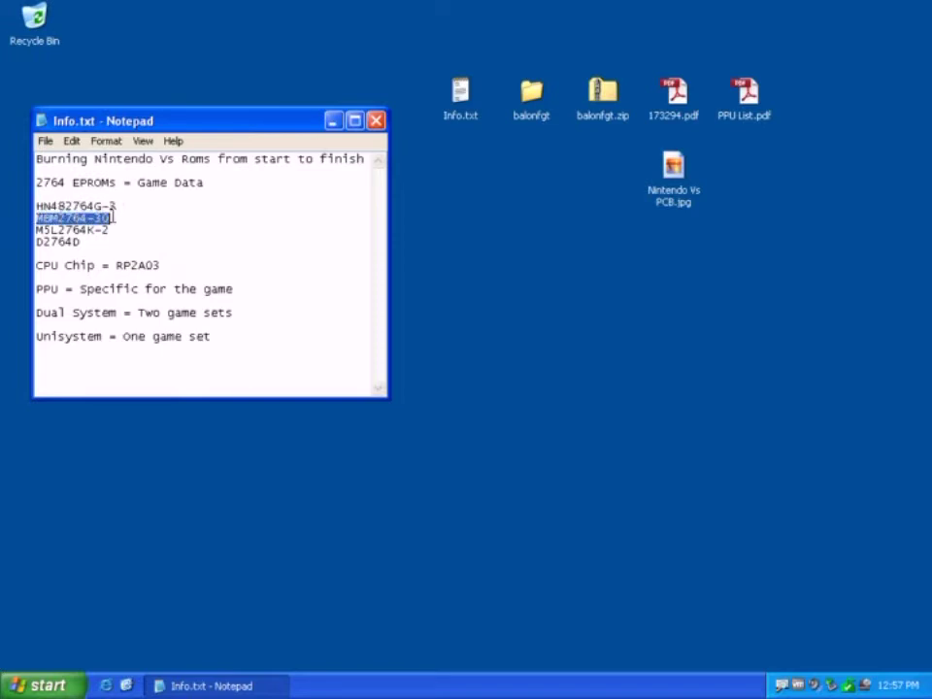
drag(37, 230, 111, 230)
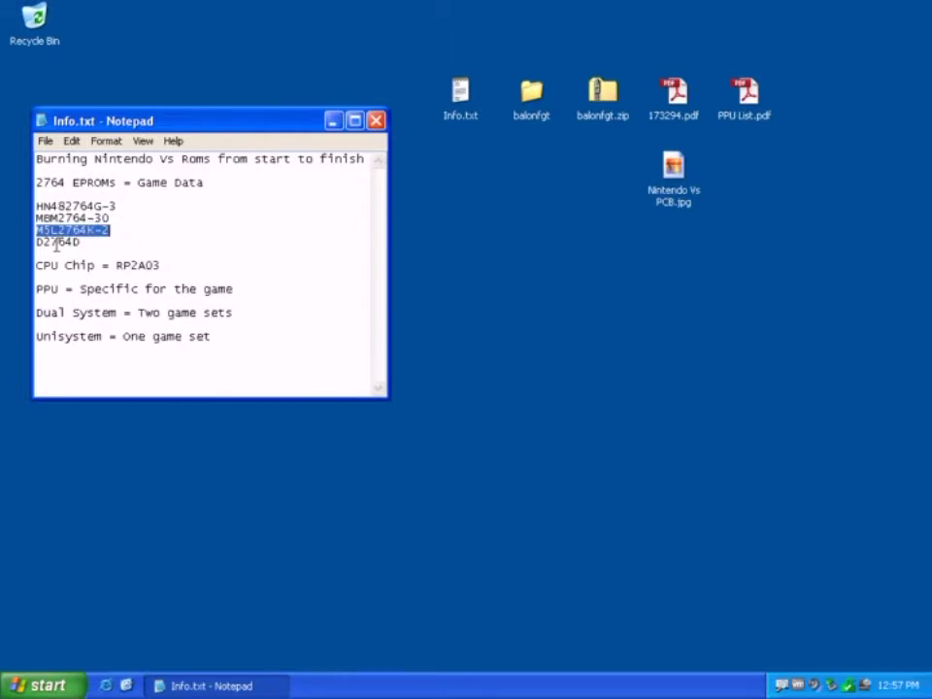
drag(37, 241, 82, 241)
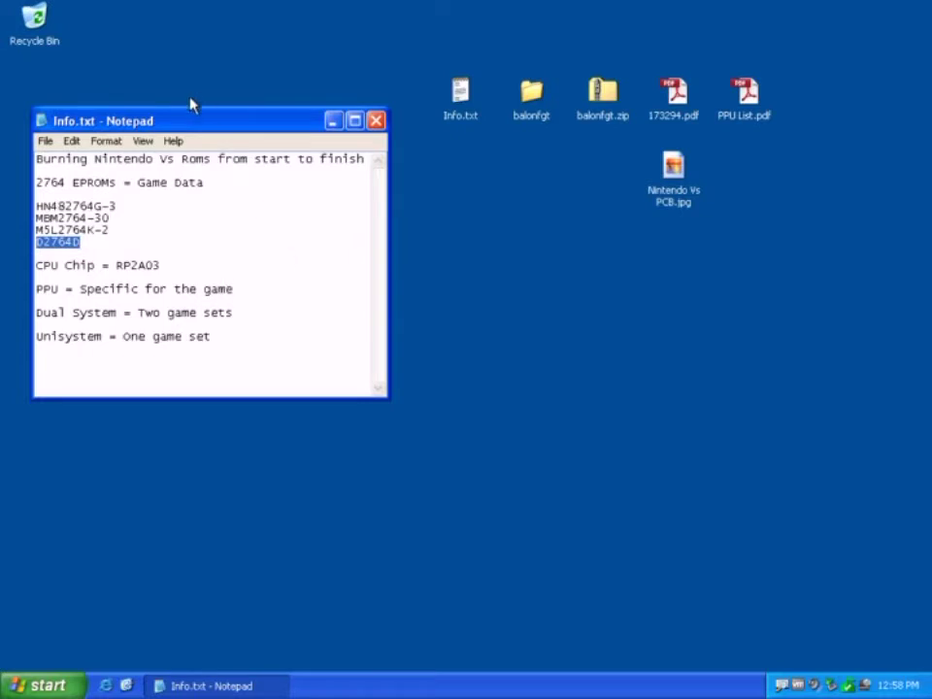
Open 173294.pdf in a reduced window beside the Info.txt notes and go to the supported device list on page 4
drag(193, 125, 183, 109)
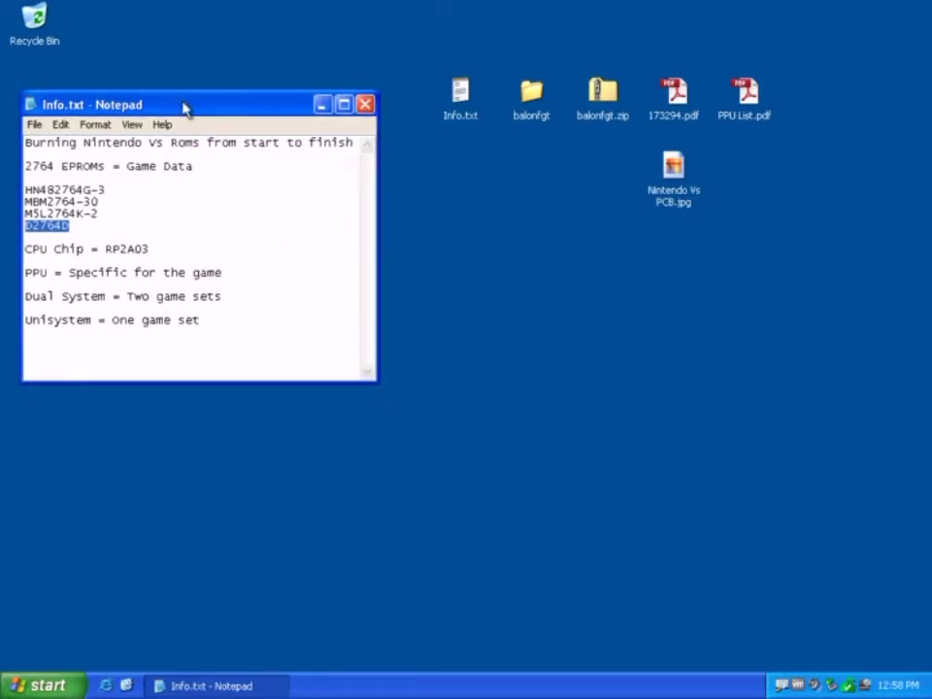
double_click(678, 93)
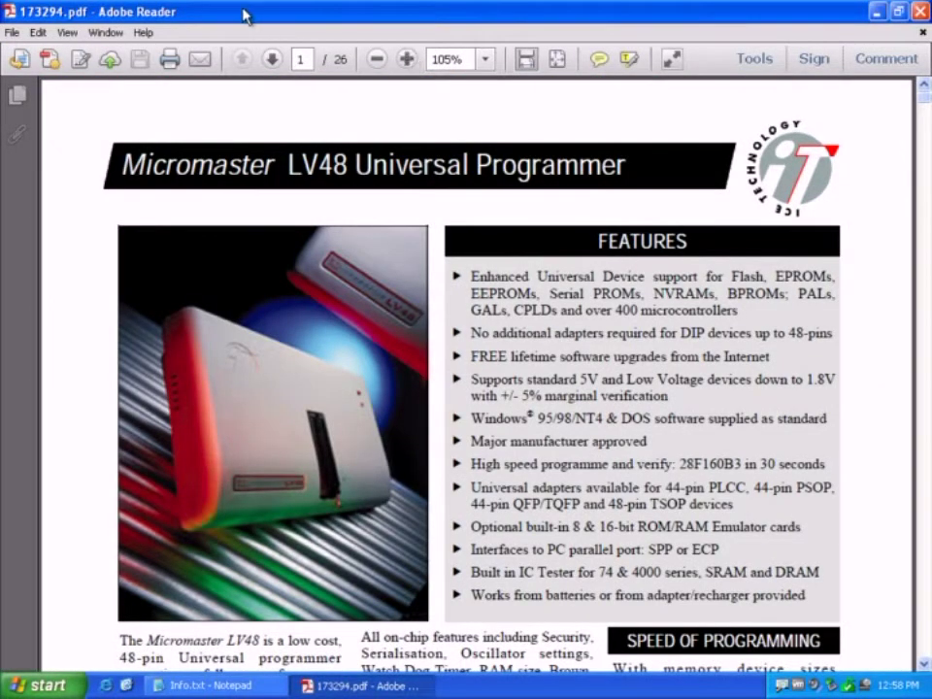
click(898, 11)
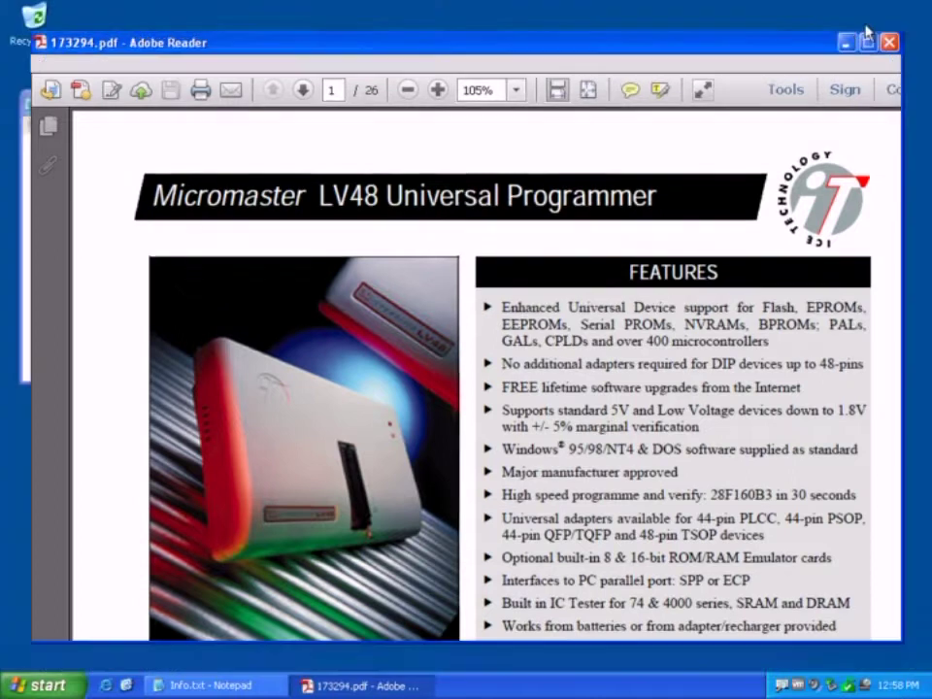
drag(89, 103, 75, 98)
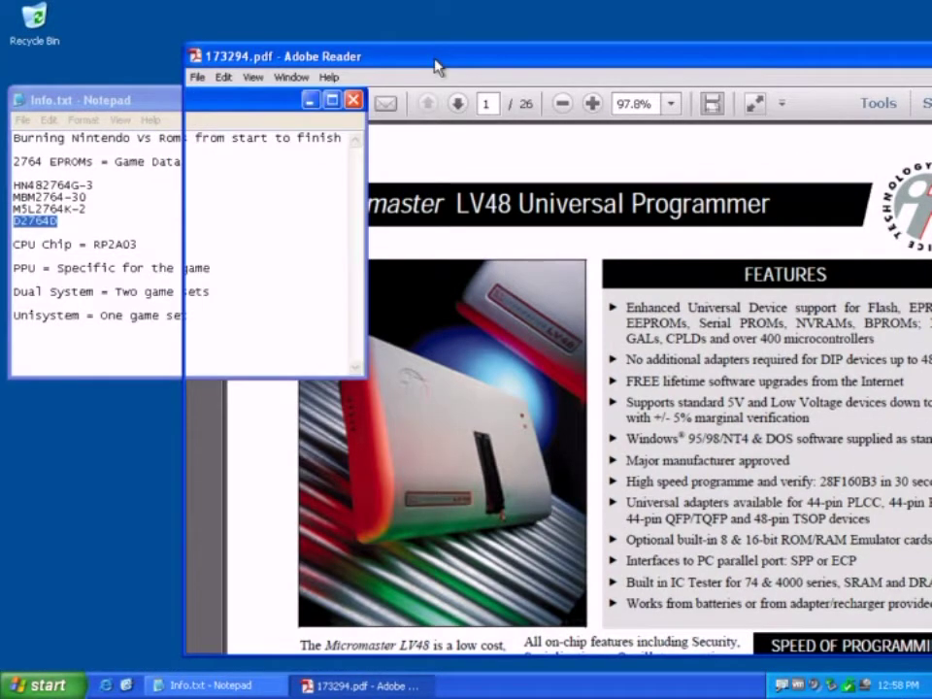
scroll(610, 369, down, 10)
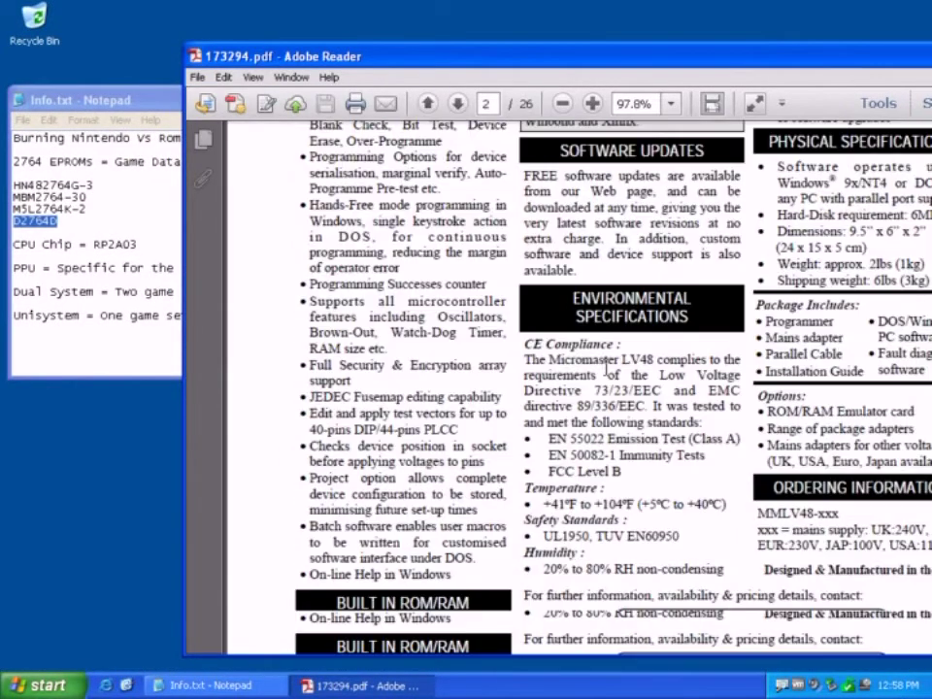
scroll(610, 367, down, 6)
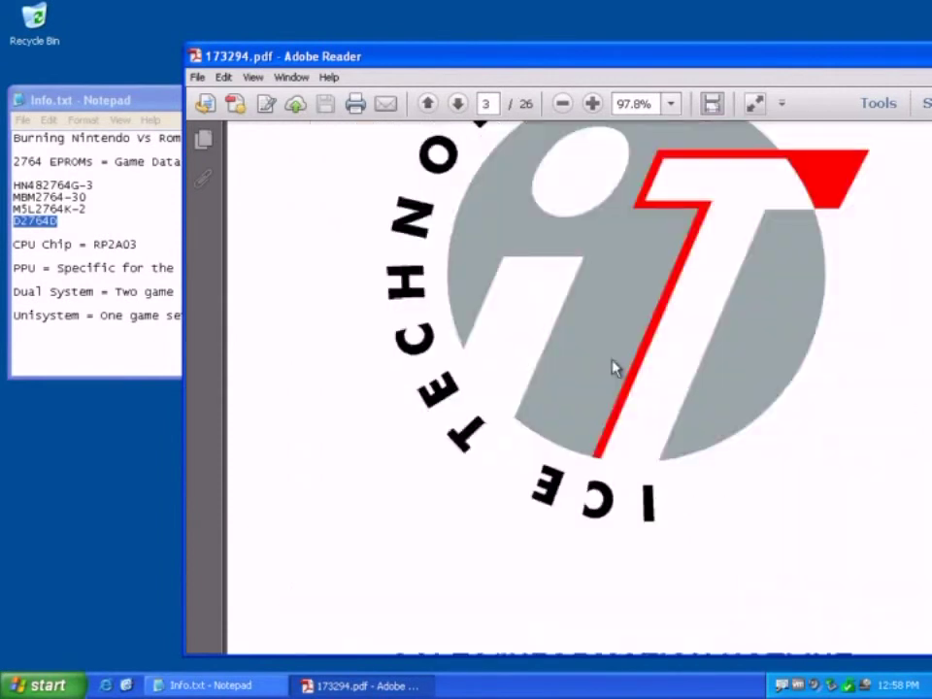
scroll(612, 367, down, 10)
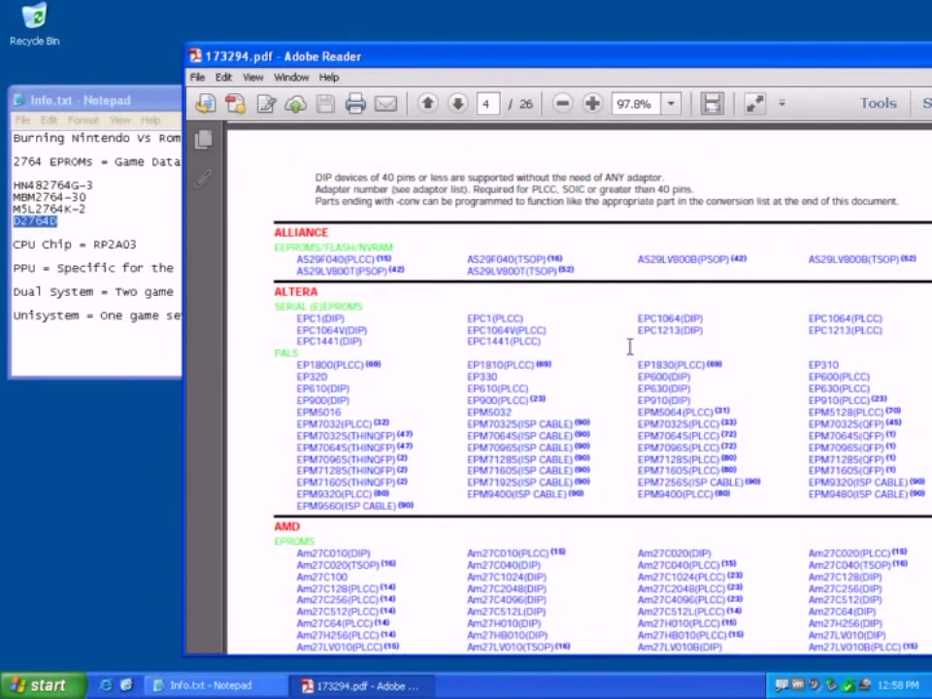
Search the programmer's device list for hn482764
click(248, 78)
click(248, 78)
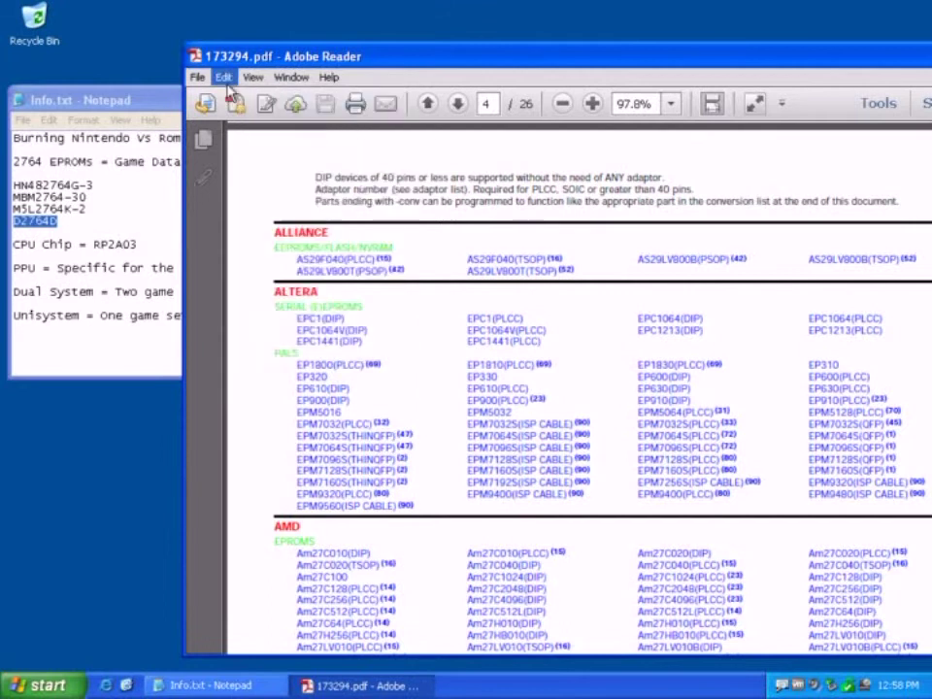
click(223, 78)
click(243, 371)
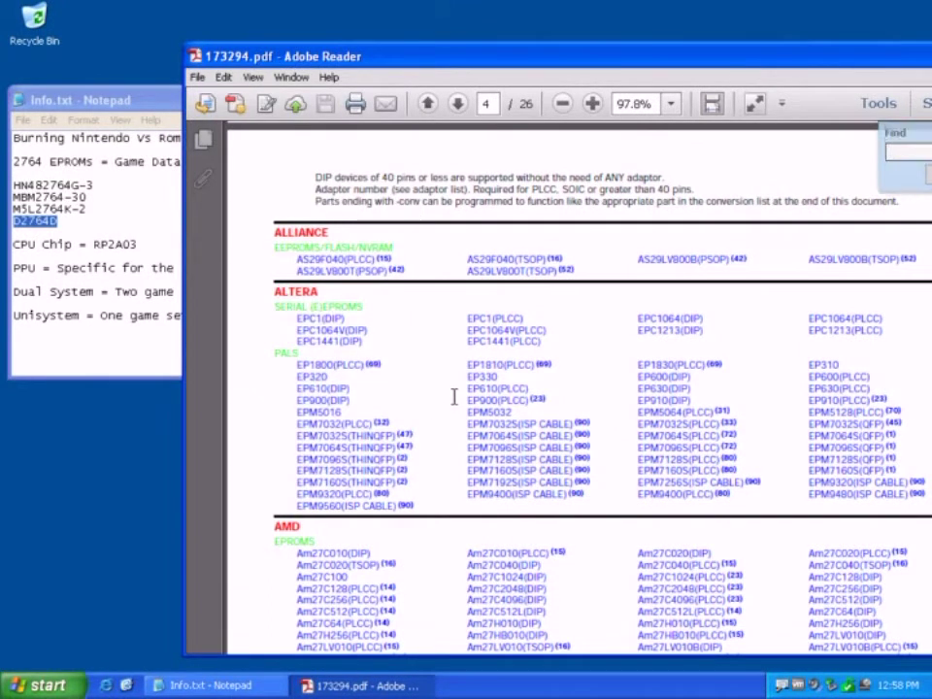
drag(386, 50, 325, 24)
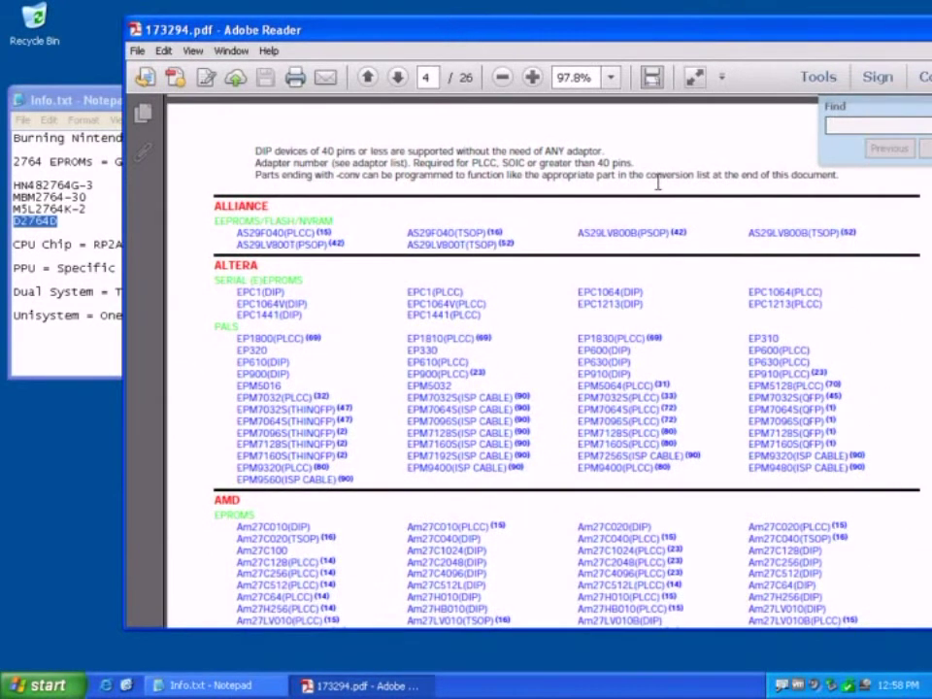
text(h)
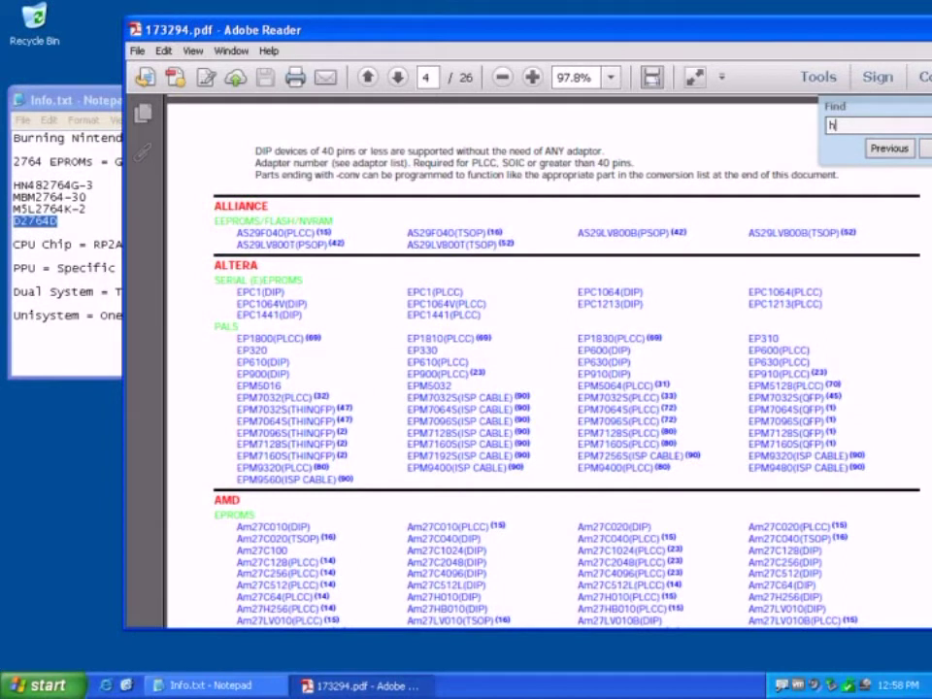
text(n482764)
click(923, 154)
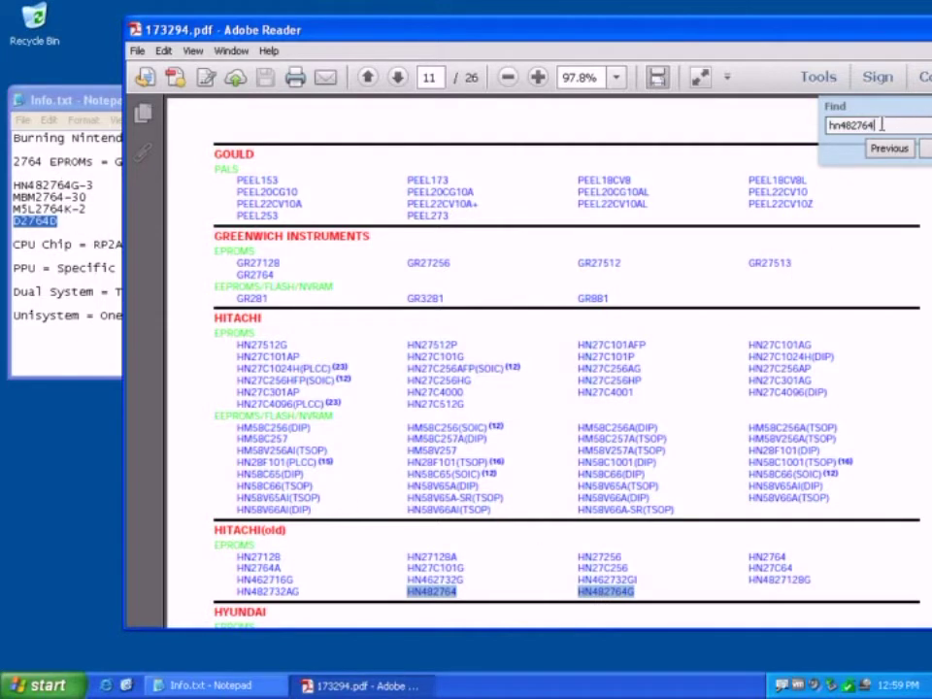
Search the device list for every occurrence of mbm2764
drag(873, 126, 787, 125)
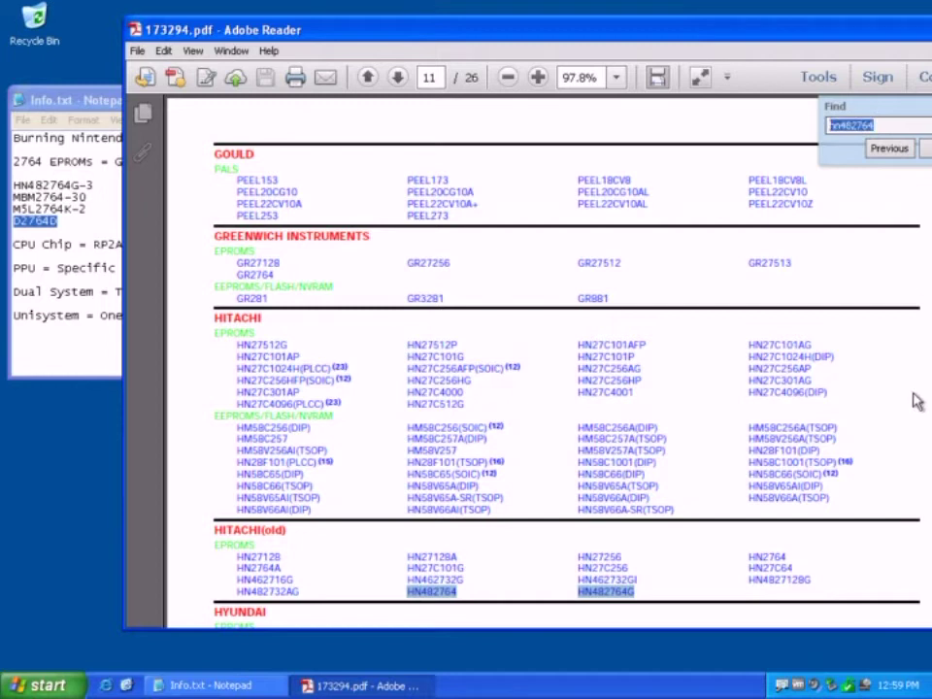
text(m)
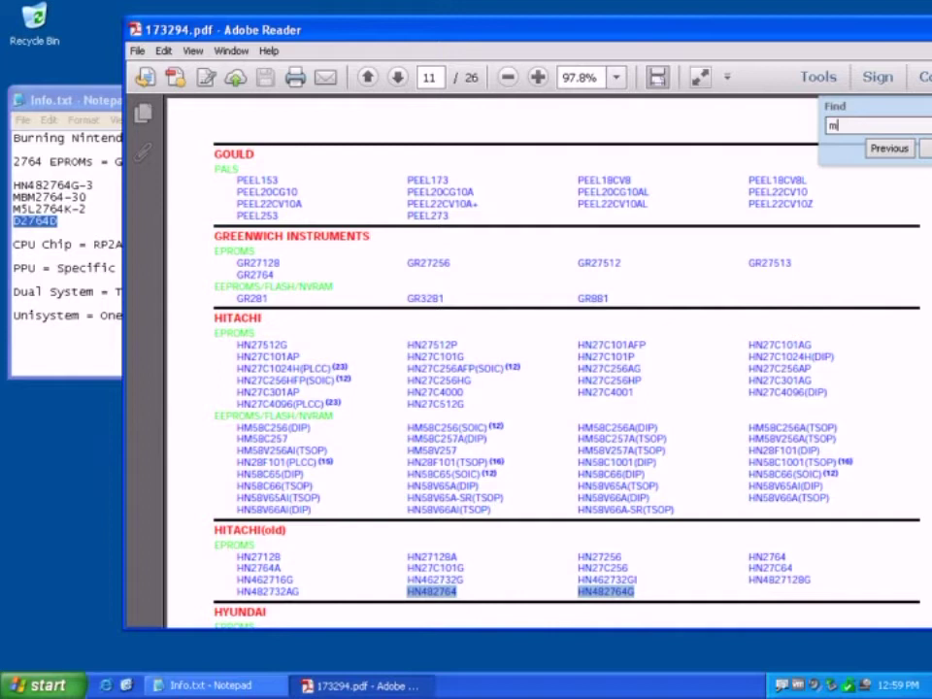
text(bm2764)
click(925, 151)
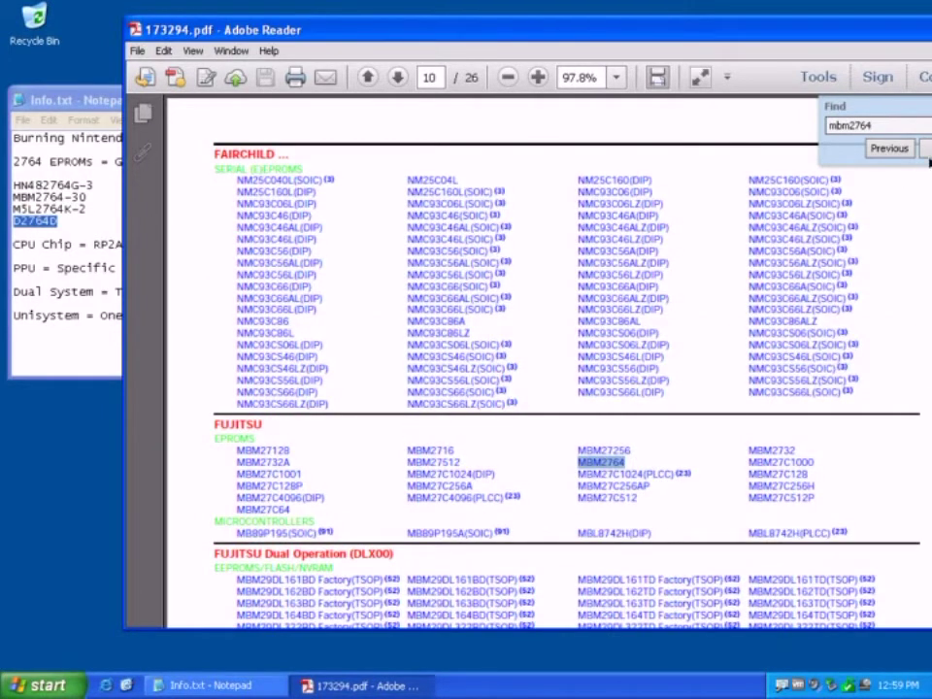
click(928, 151)
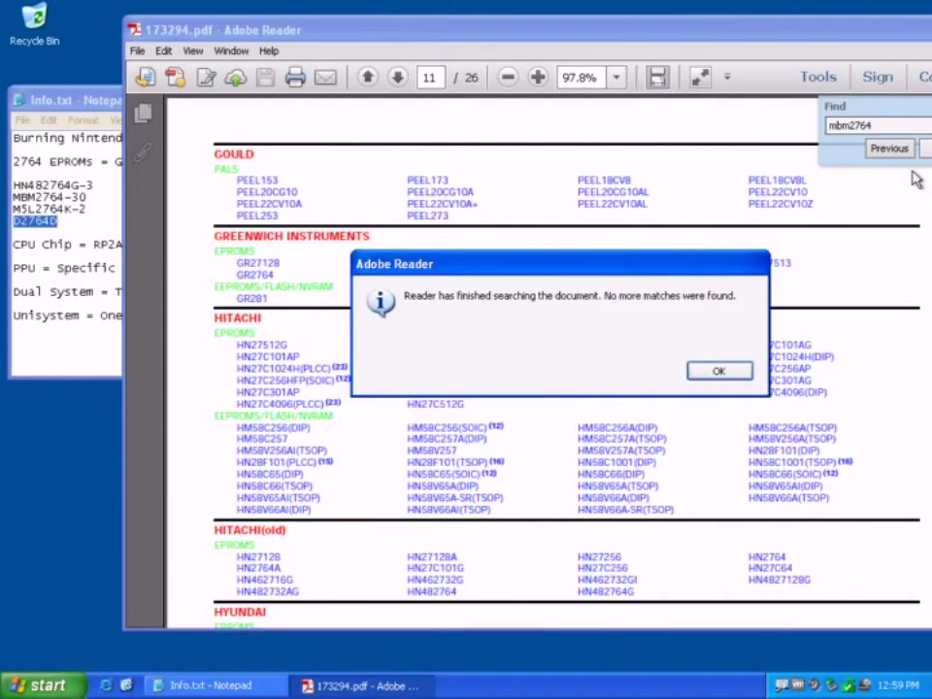
click(719, 370)
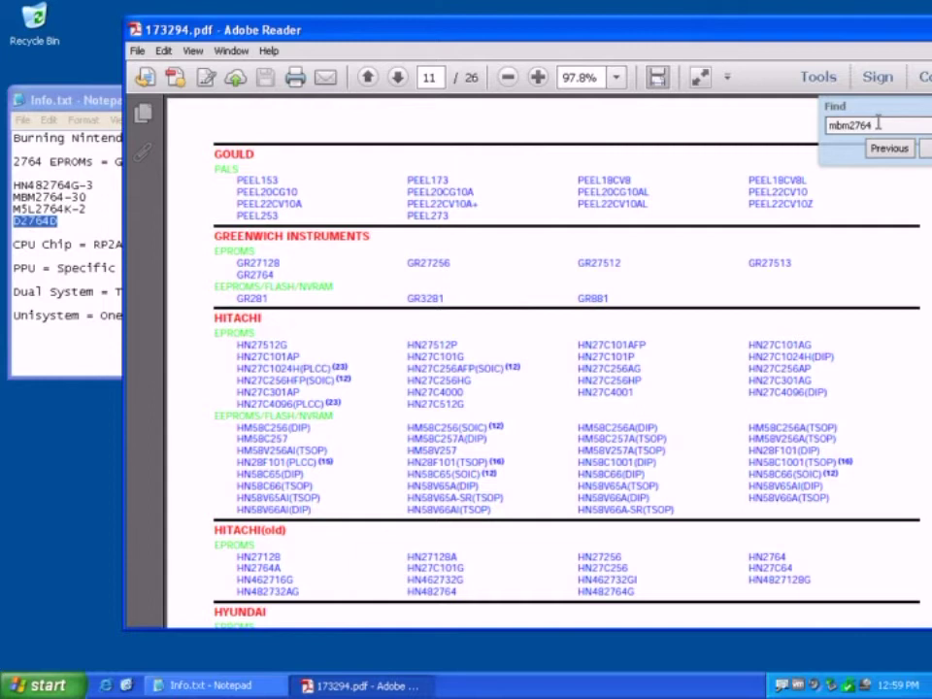
Search the device list for m5l2764k and clear the search term
drag(883, 124, 785, 125)
text(m)
text(5l2764k)
click(927, 148)
click(718, 370)
double_click(901, 126)
key(BackSpace)
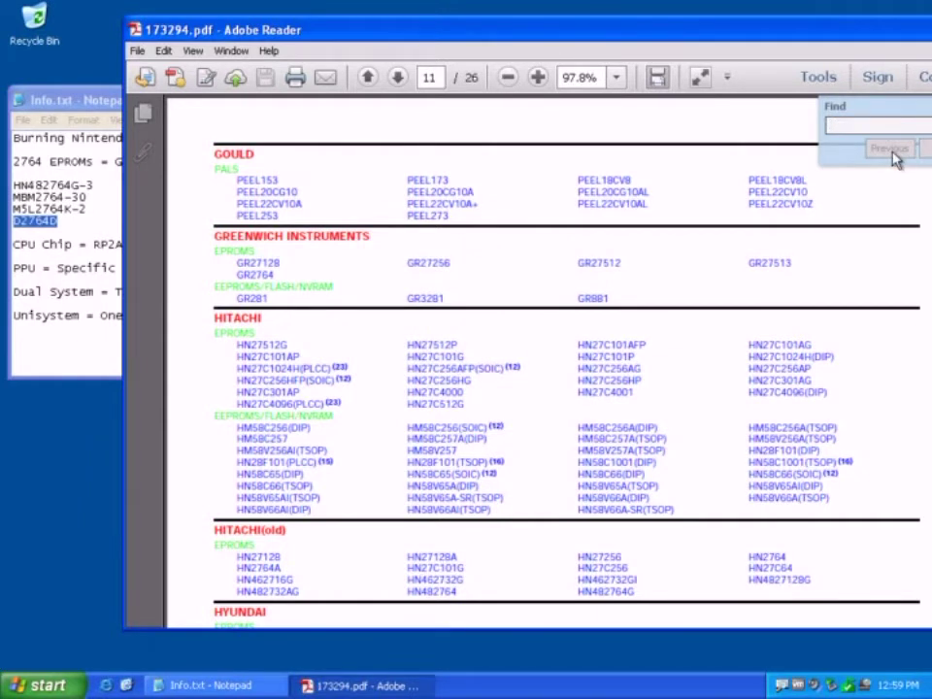
Search the device list for every occurrence of the shorter part number m5l2764
text(m)
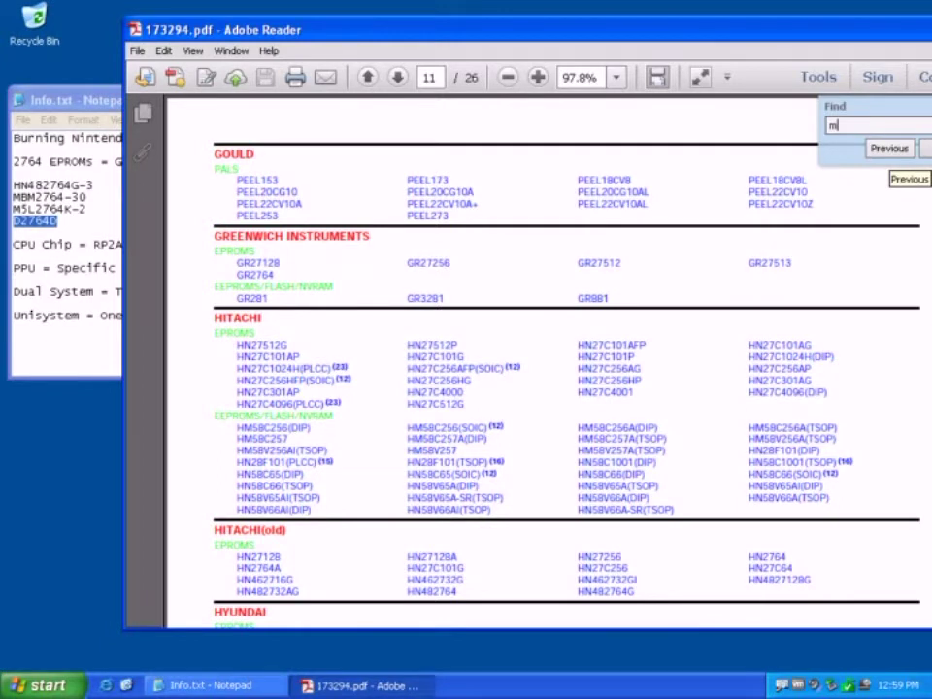
text(5l2764)
click(928, 147)
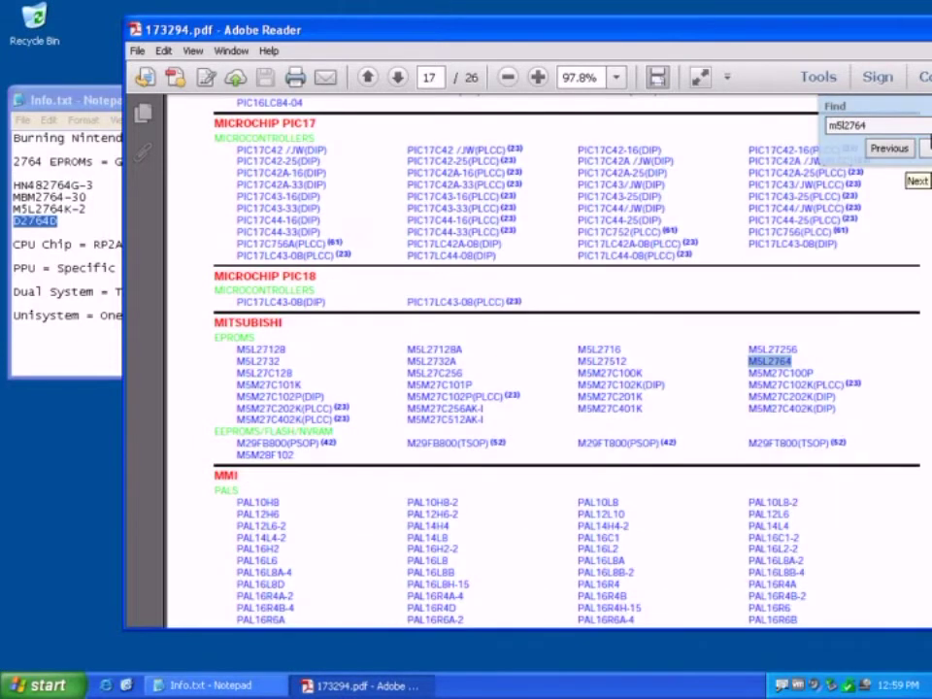
click(925, 155)
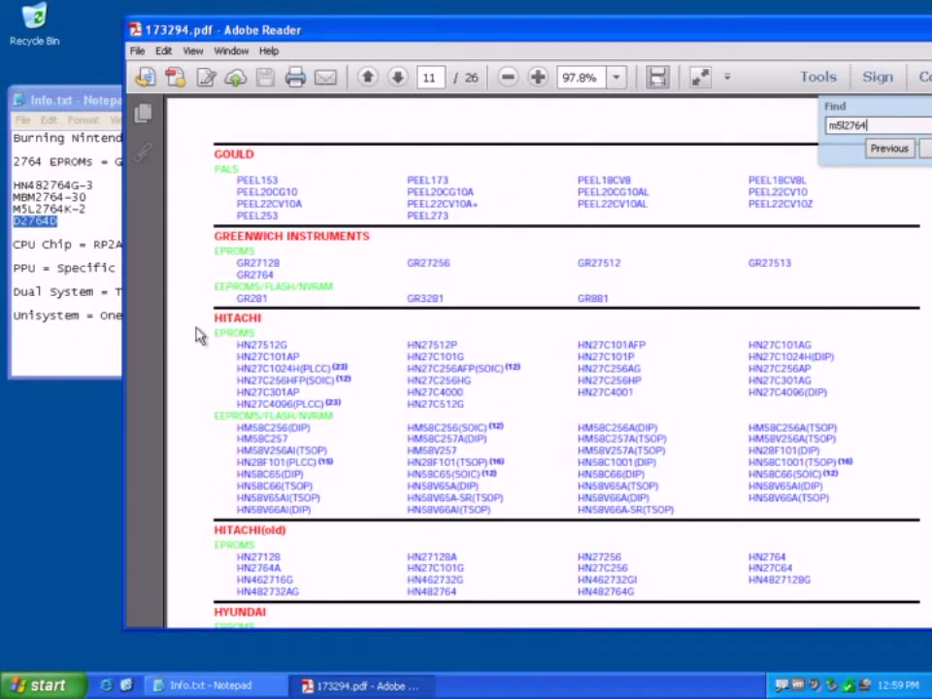
Search the device list for every occurrence of d2764 and close the PDF
click(719, 370)
key(ctrl+f)
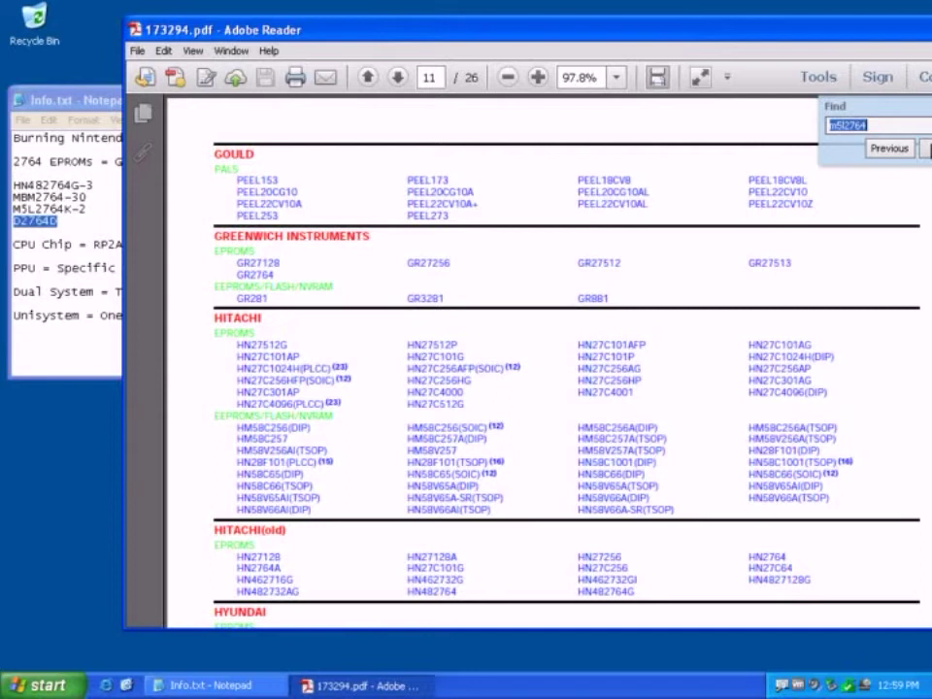
click(882, 127)
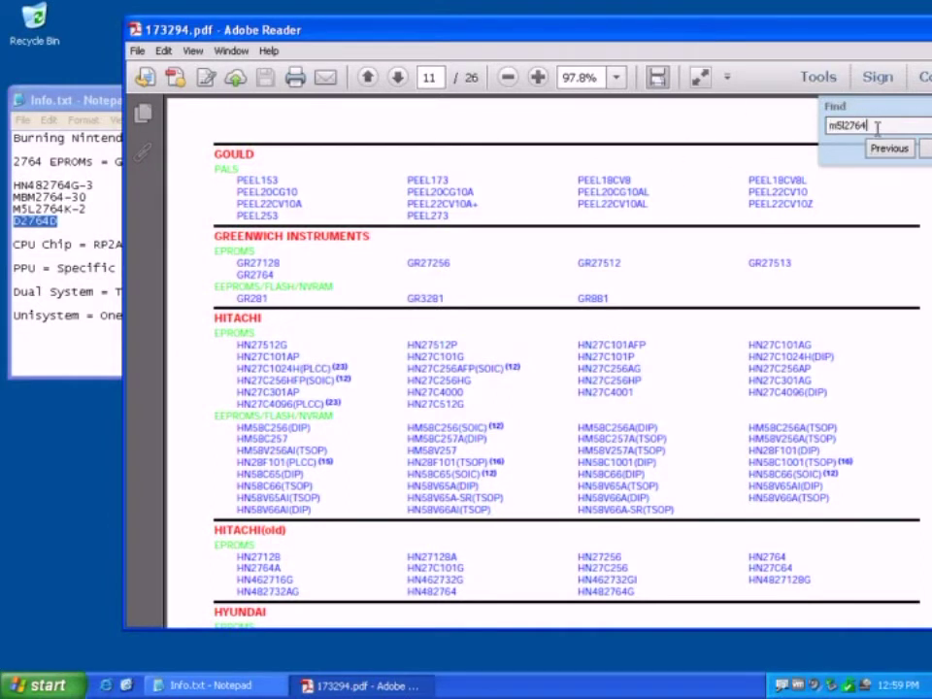
double_click(885, 125)
text(d2764)
click(928, 152)
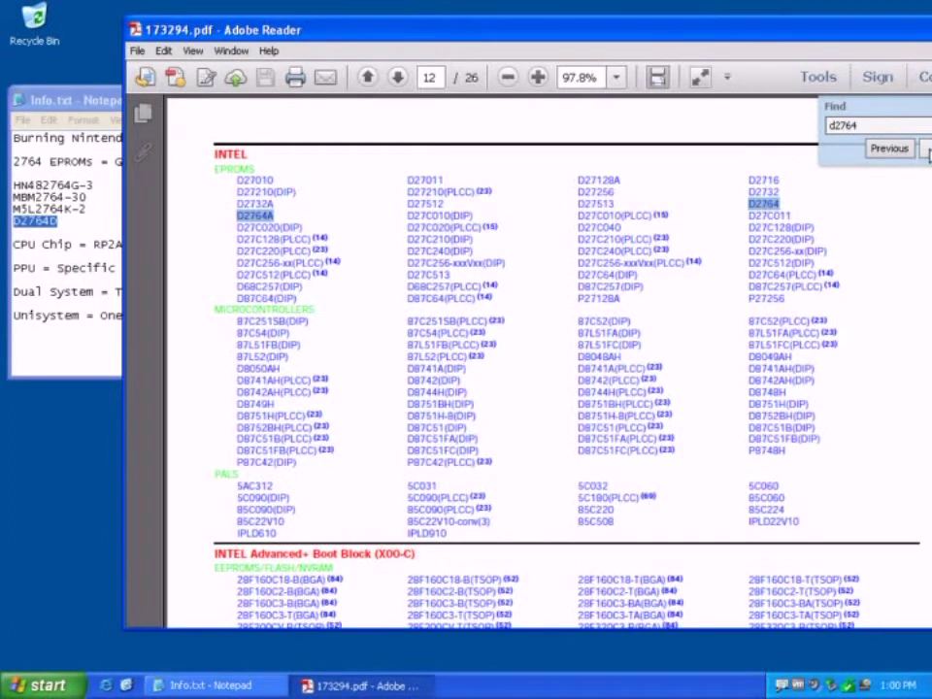
click(928, 152)
key(Return)
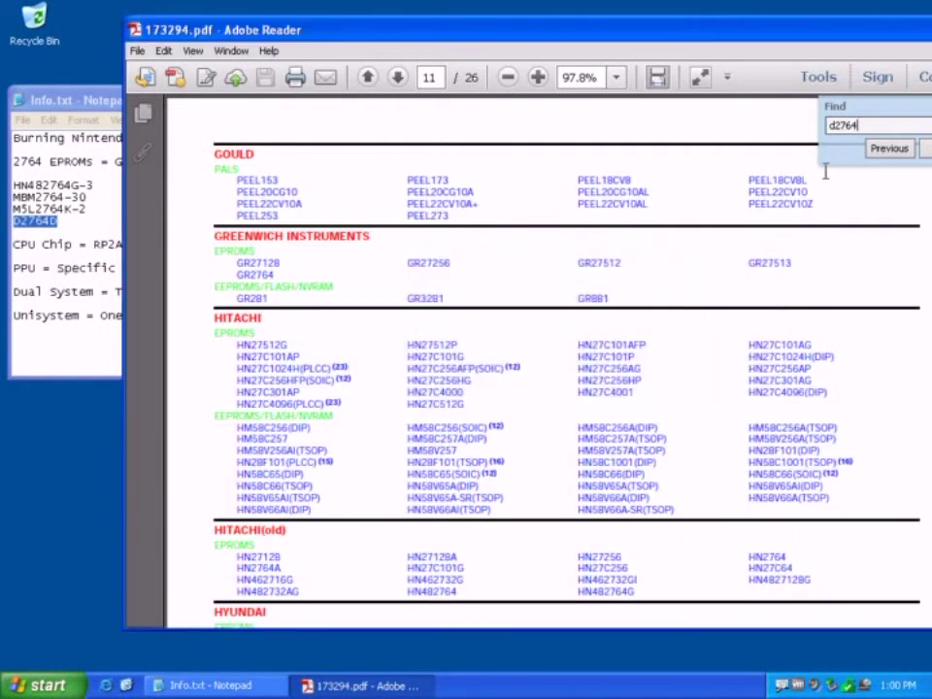
drag(719, 36, 634, 46)
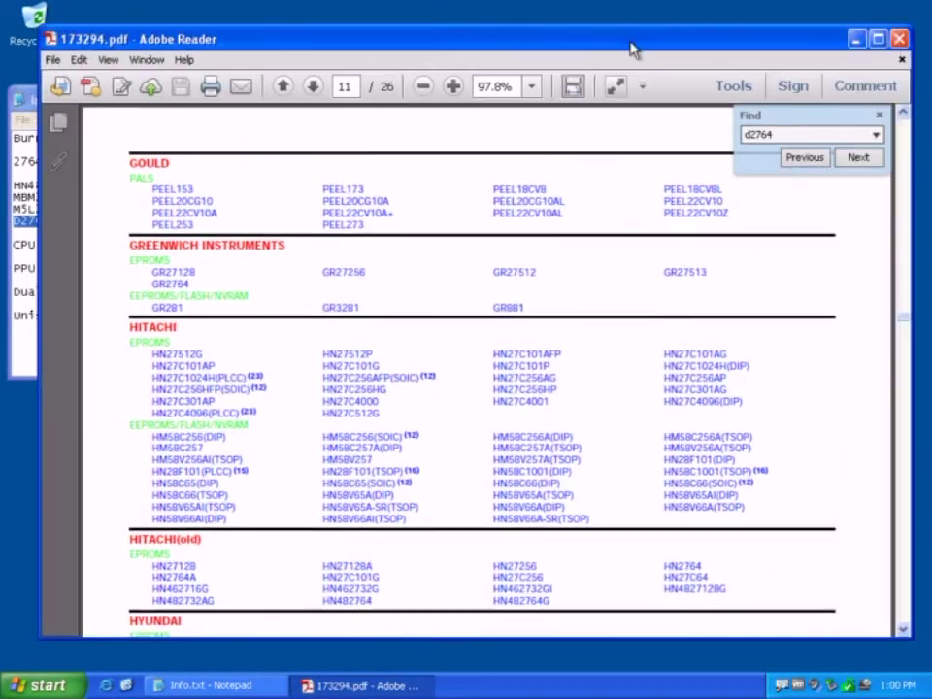
click(900, 39)
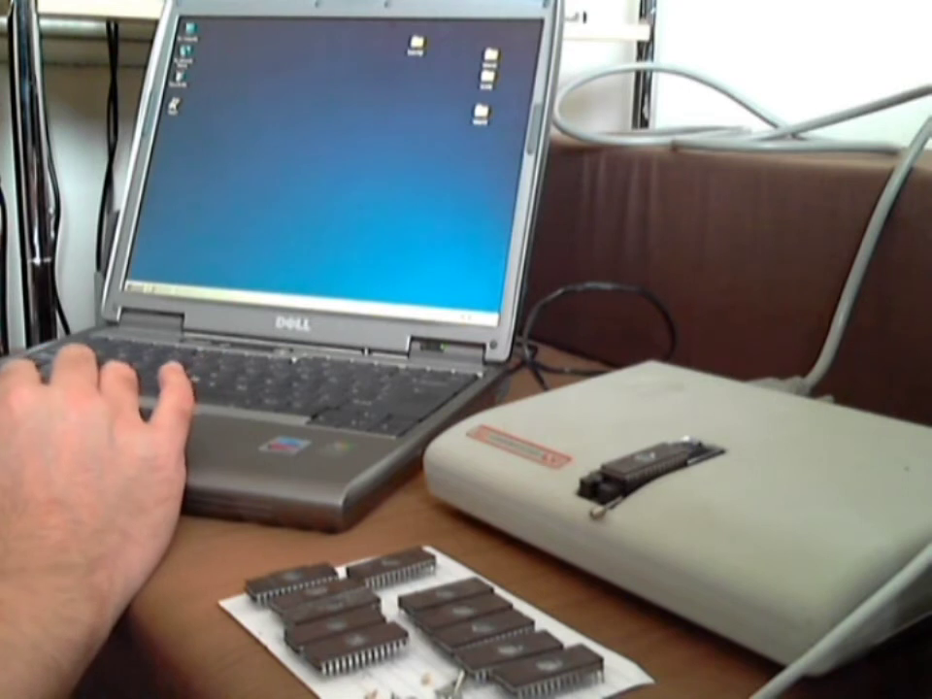
key(Return)
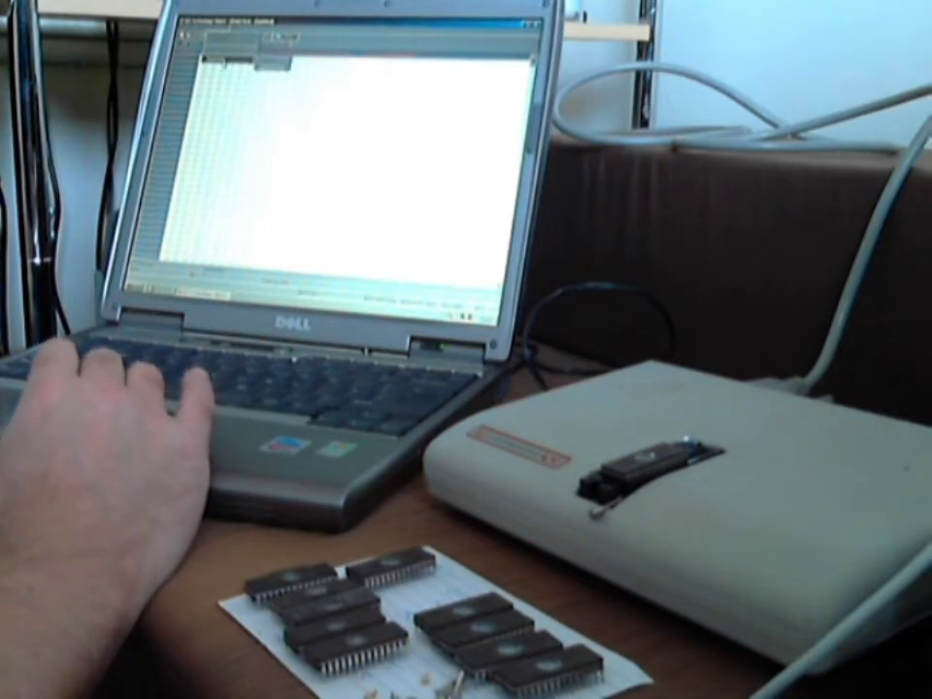
key(Return)
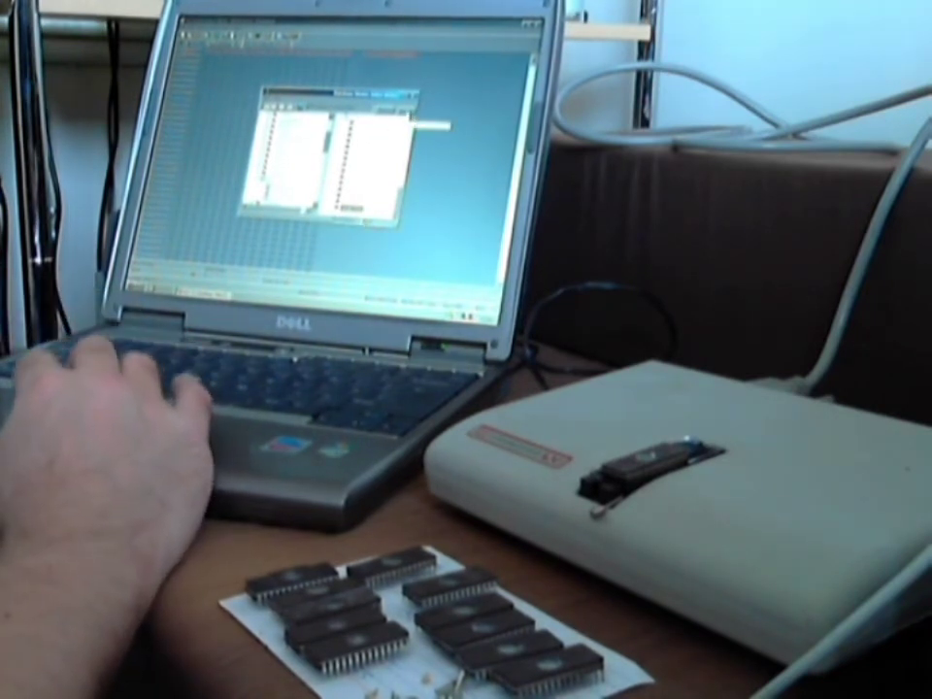
key(Return)
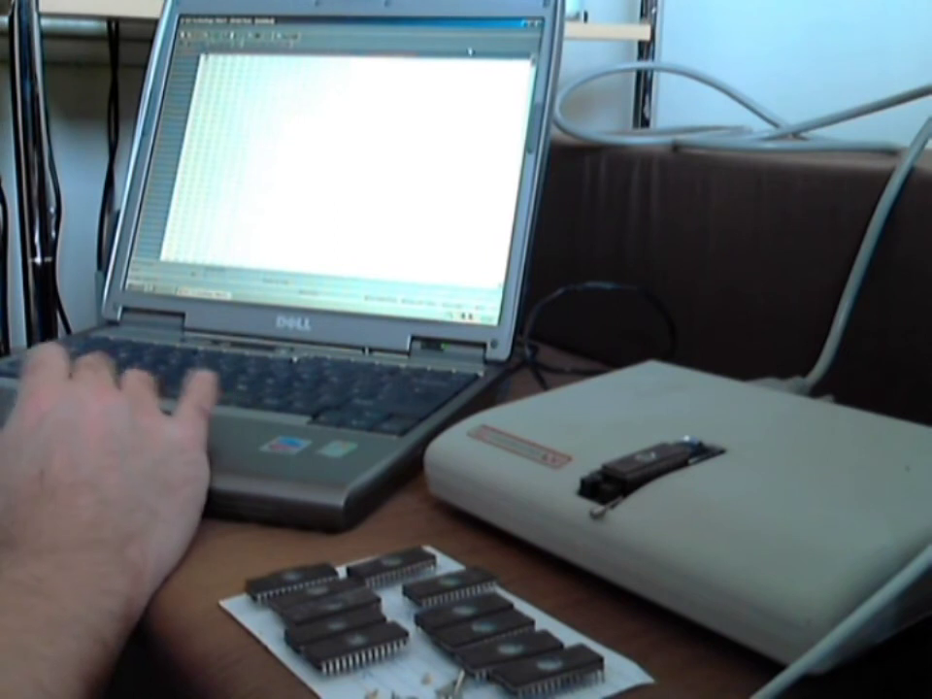
key(alt+F4)
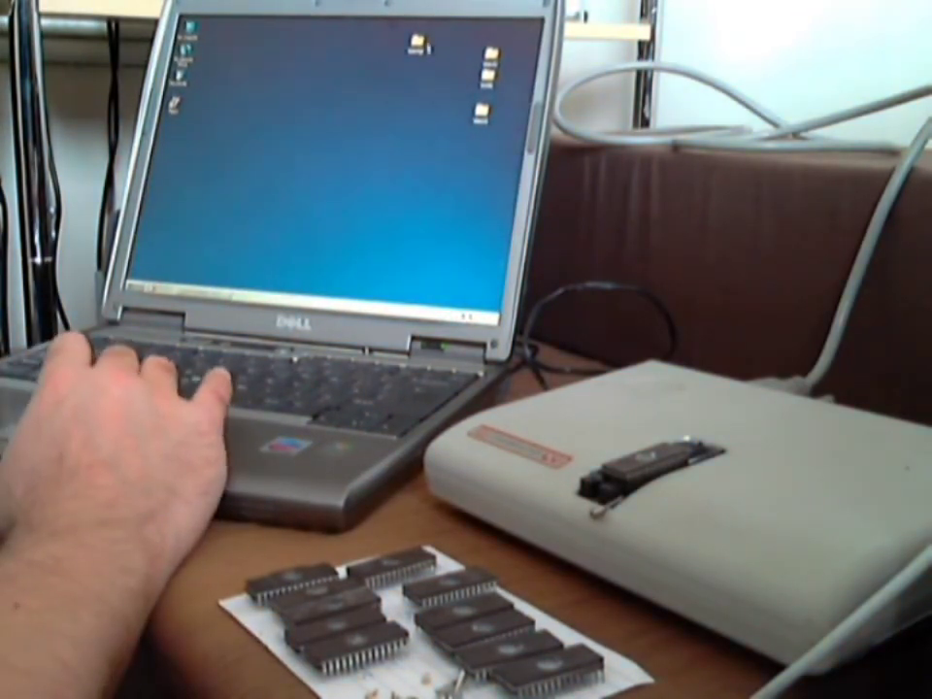
double_click(418, 44)
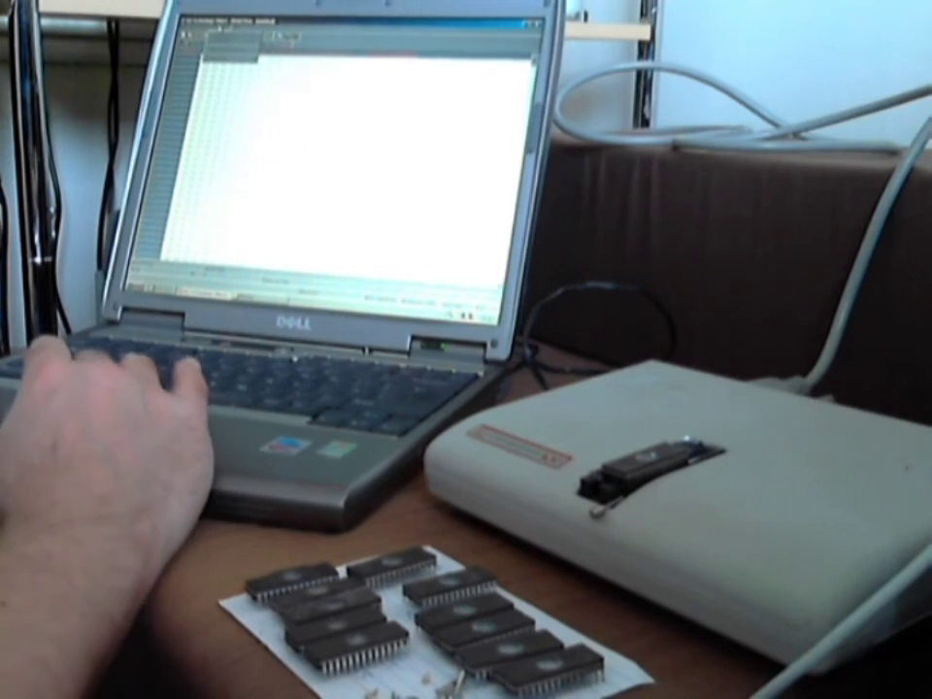
key(Return)
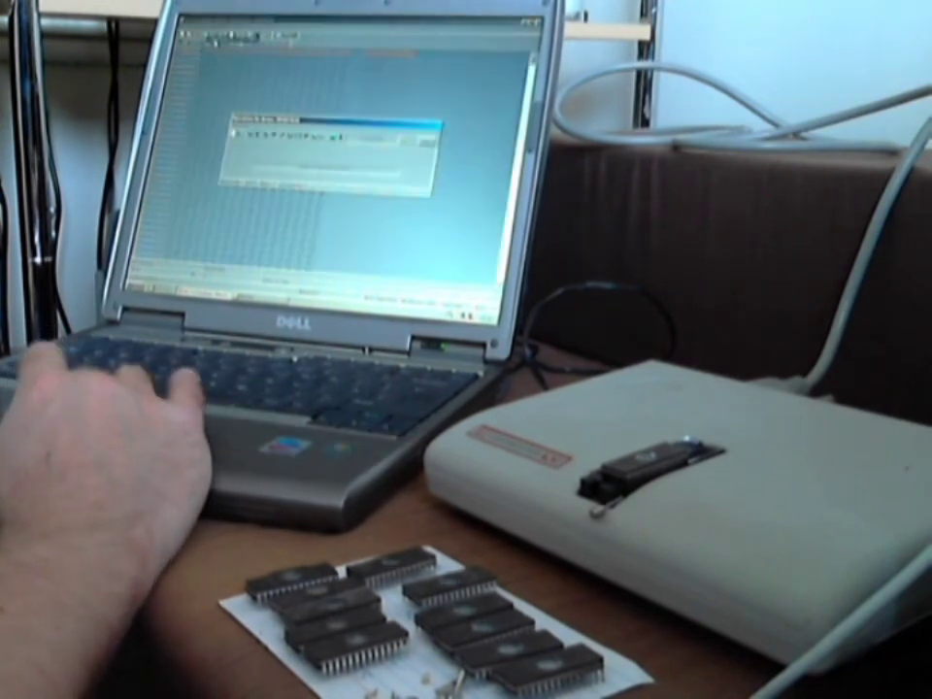